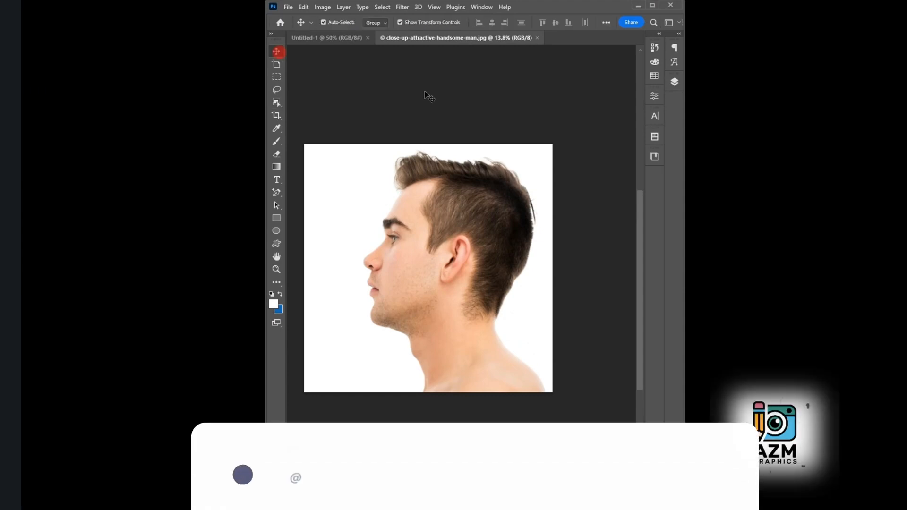
# - Select the man's head and shoulders in the photo with the Object Selection tool
pyautogui.scroll(-2, 463, 282)
pyautogui.scroll(1, 401, 271)
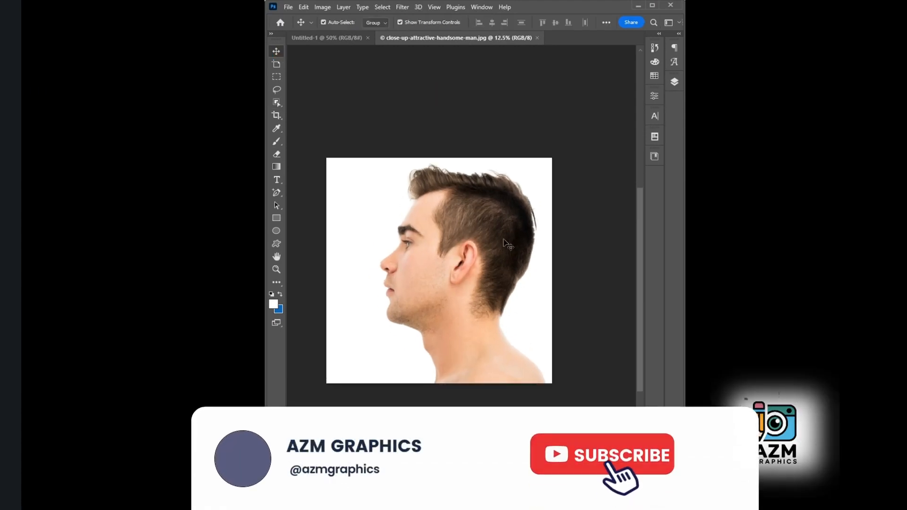
pyautogui.scroll(1, 487, 282)
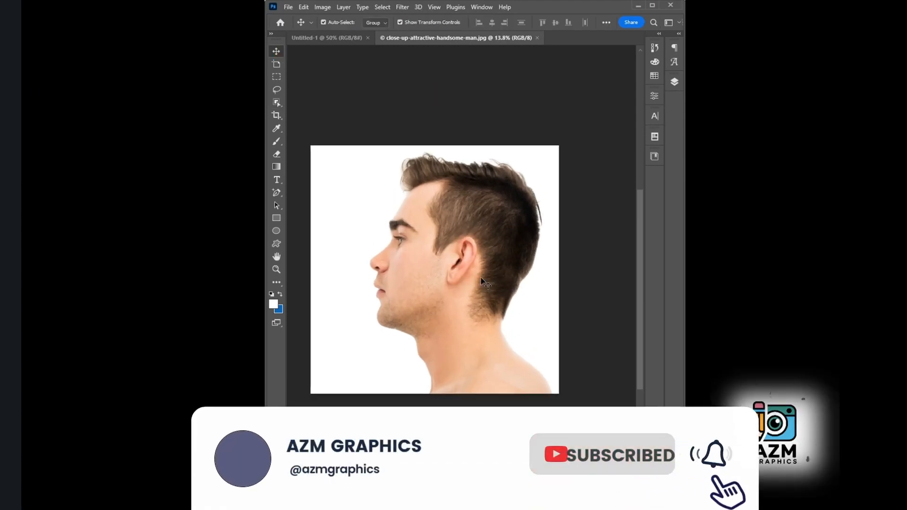
pyautogui.scroll(1, 466, 273)
pyautogui.click(458, 268)
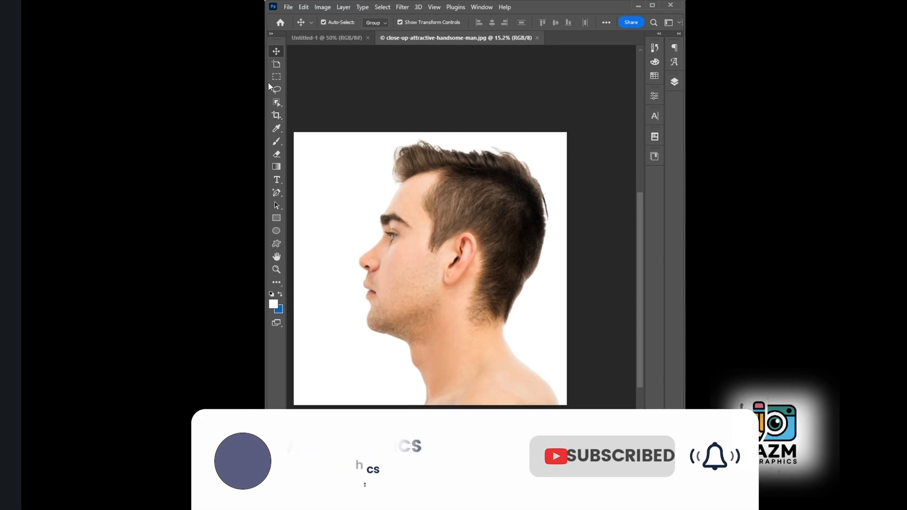
pyautogui.click(274, 103)
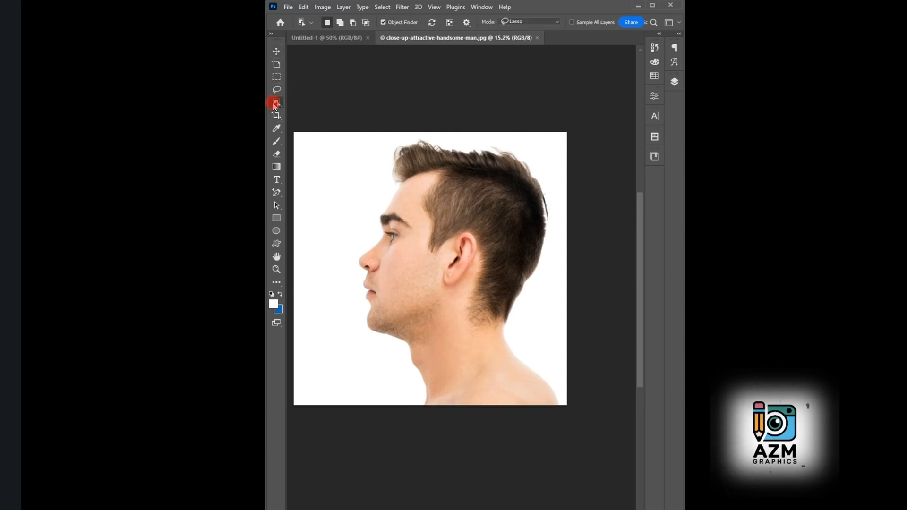
pyautogui.click(485, 229)
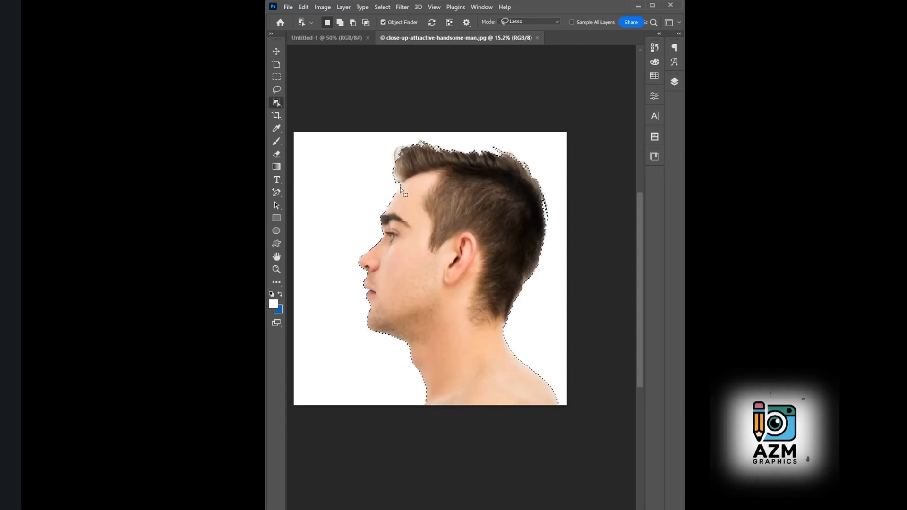
# - Show the layer stack and copy the selected man onto a new layer above Background
pyautogui.scroll(3, 348, 296)
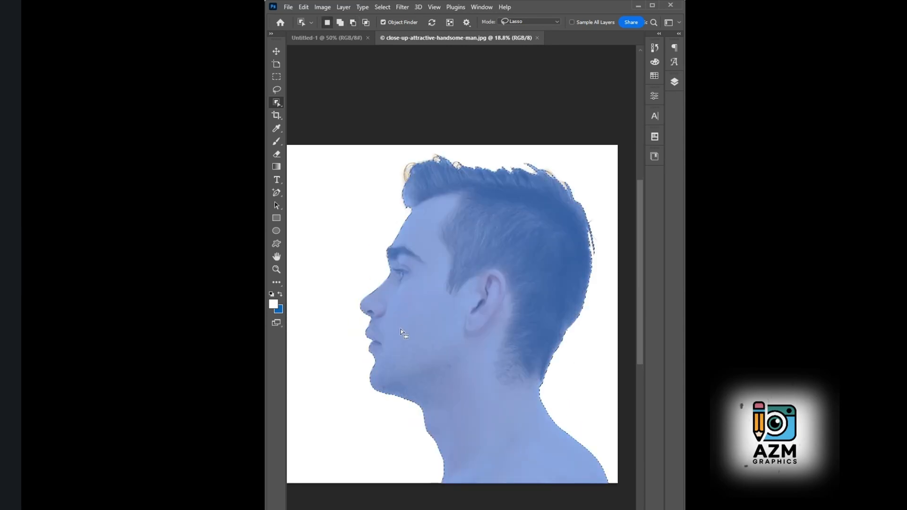
pyautogui.scroll(-1, 415, 298)
pyautogui.scroll(1, 576, 302)
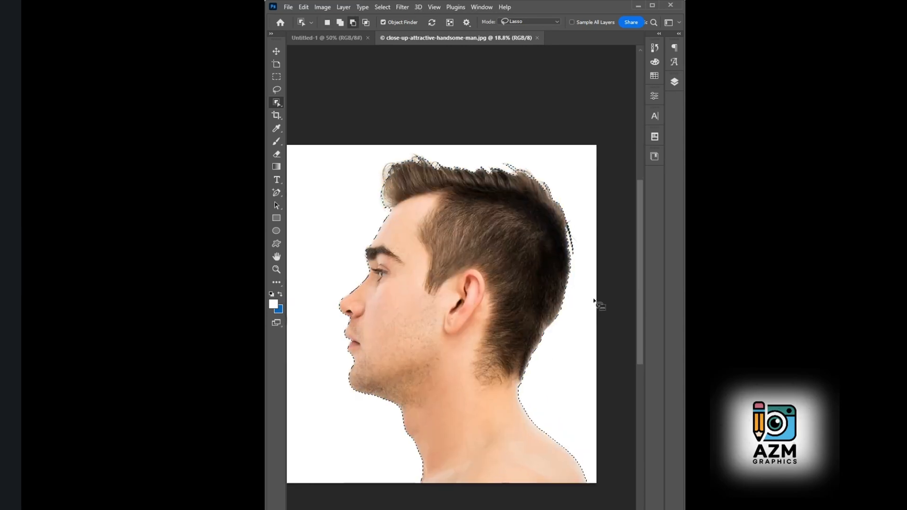
pyautogui.click(680, 34)
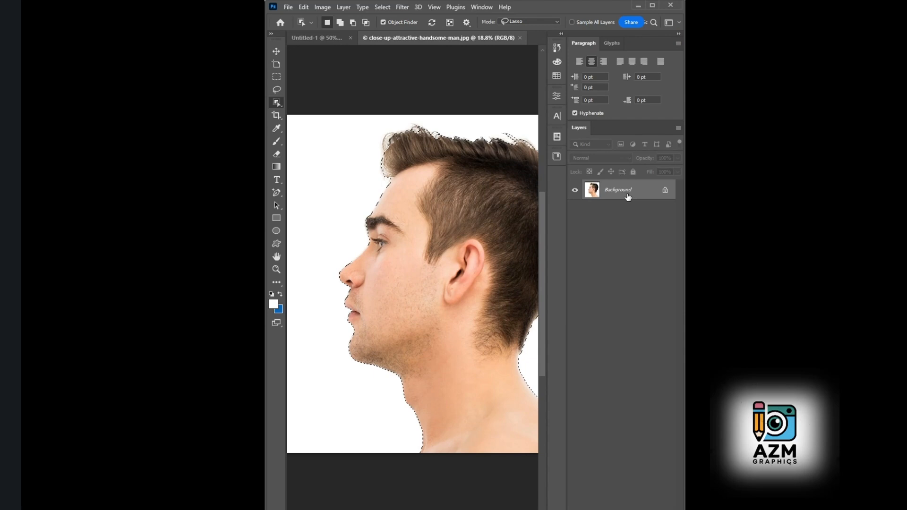
pyautogui.scroll(-3, 348, 209)
pyautogui.scroll(2, 338, 229)
pyautogui.press('alt')
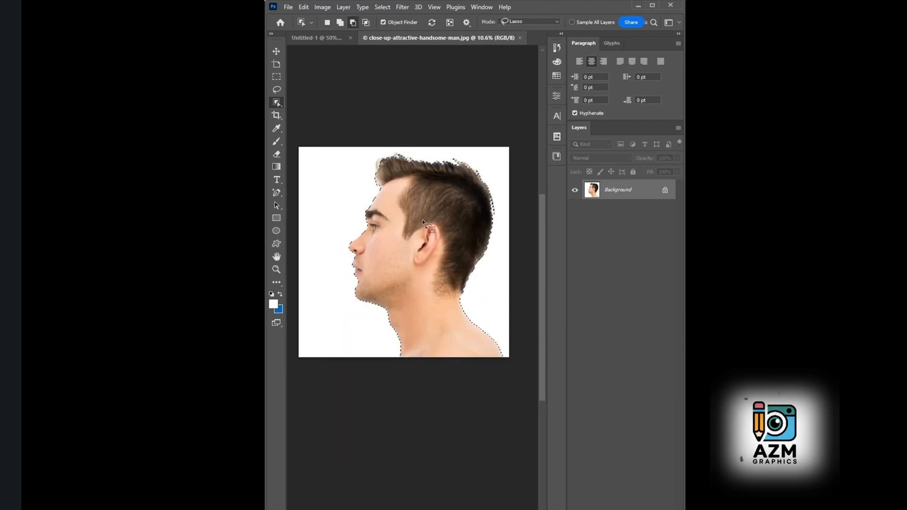
pyautogui.hotkey('ctrl', 'j')
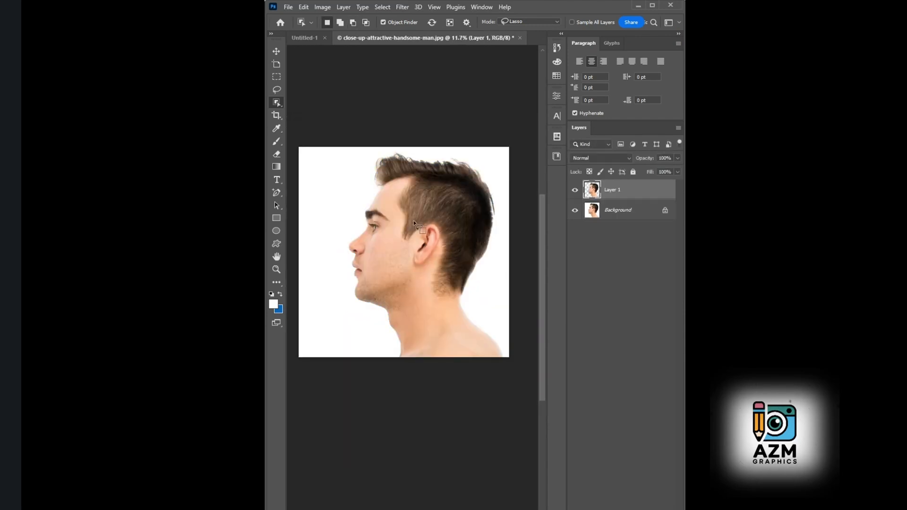
# - Hide the original Background layer and leave no layer selected
pyautogui.click(619, 267)
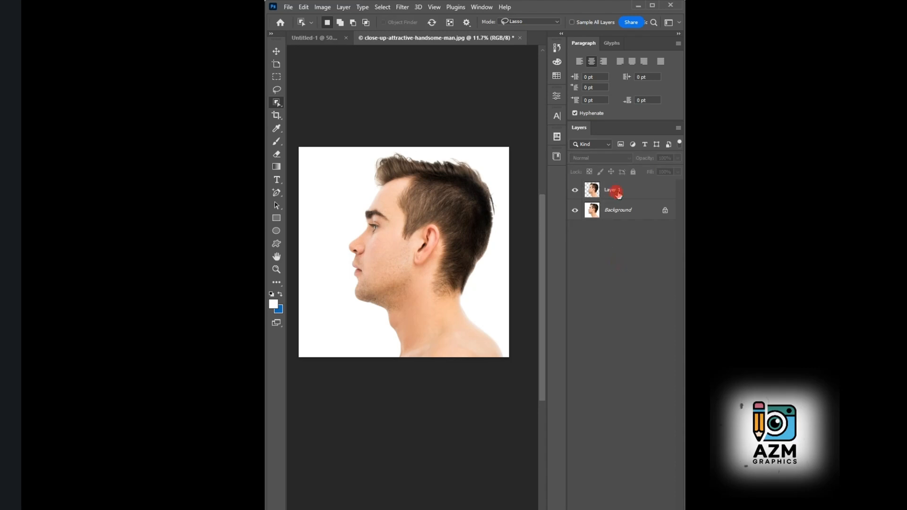
pyautogui.click(616, 192)
pyautogui.click(622, 216)
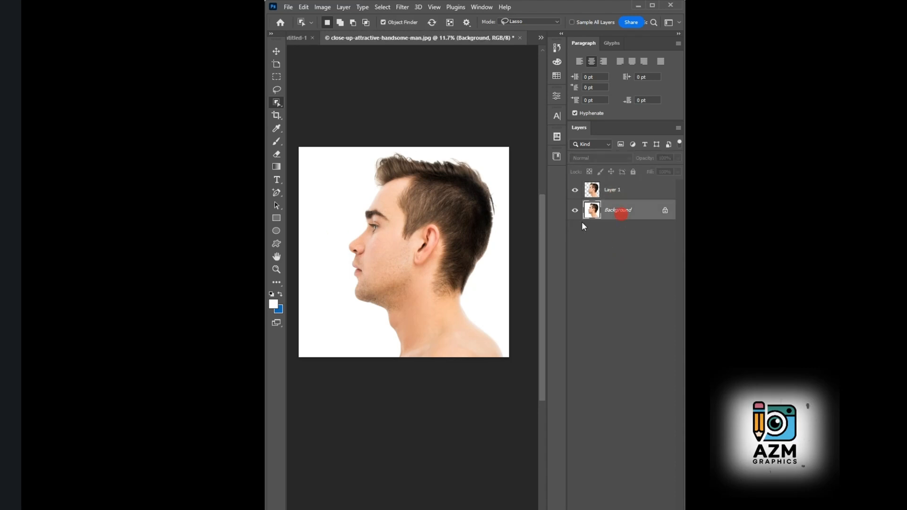
pyautogui.click(574, 212)
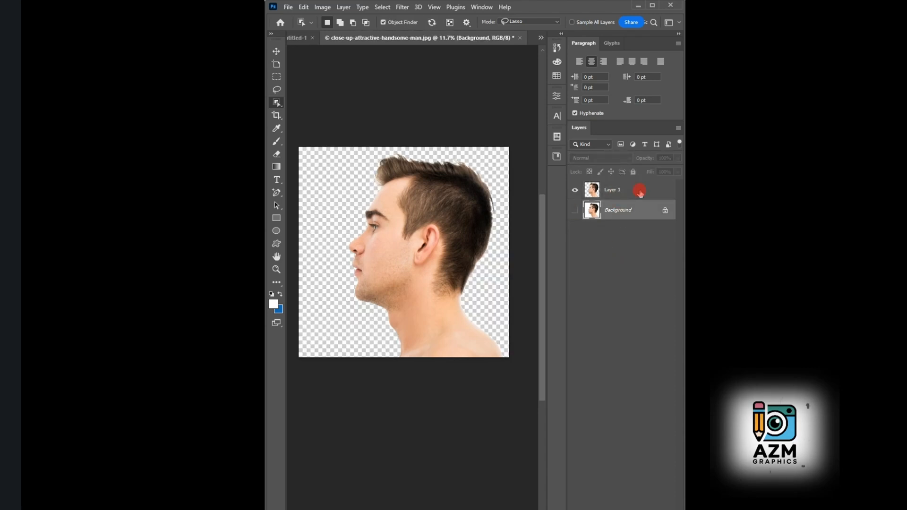
pyautogui.click(622, 280)
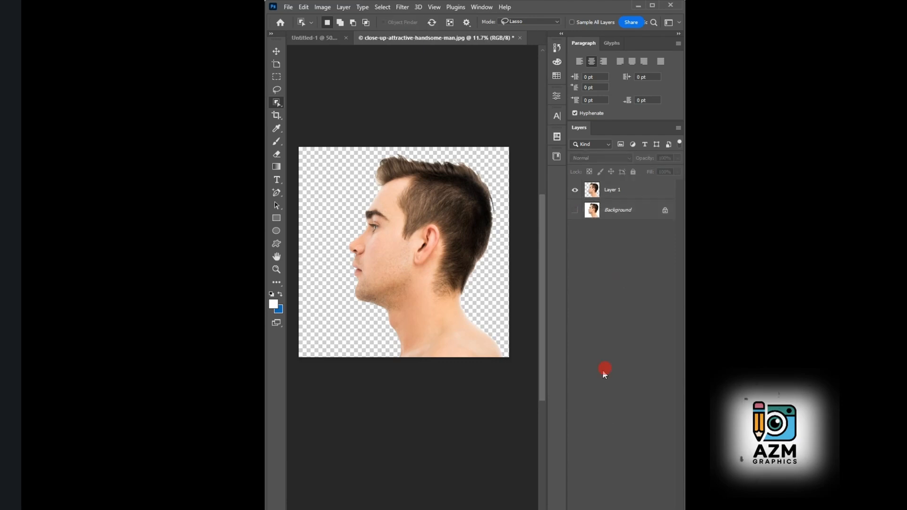
# - Add a white Solid Color fill layer above the man's cutout
pyautogui.click(621, 509)
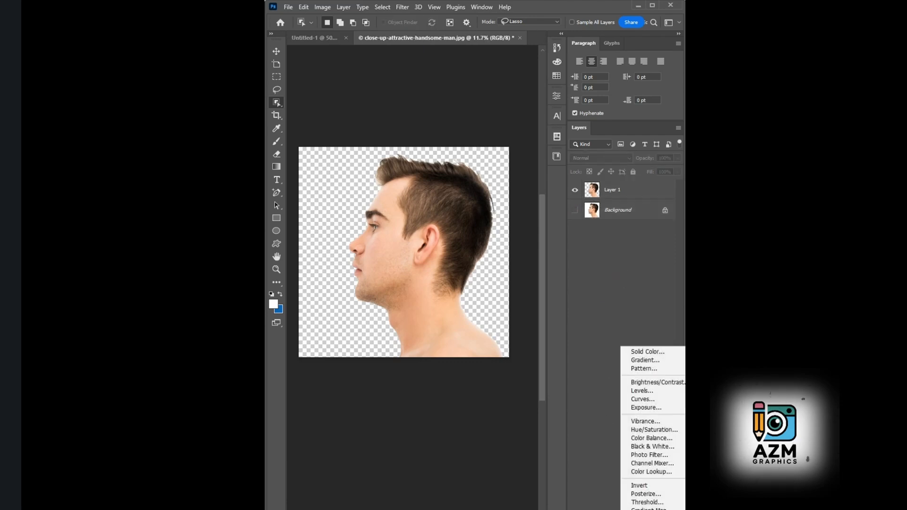
pyautogui.click(599, 383)
pyautogui.click(626, 502)
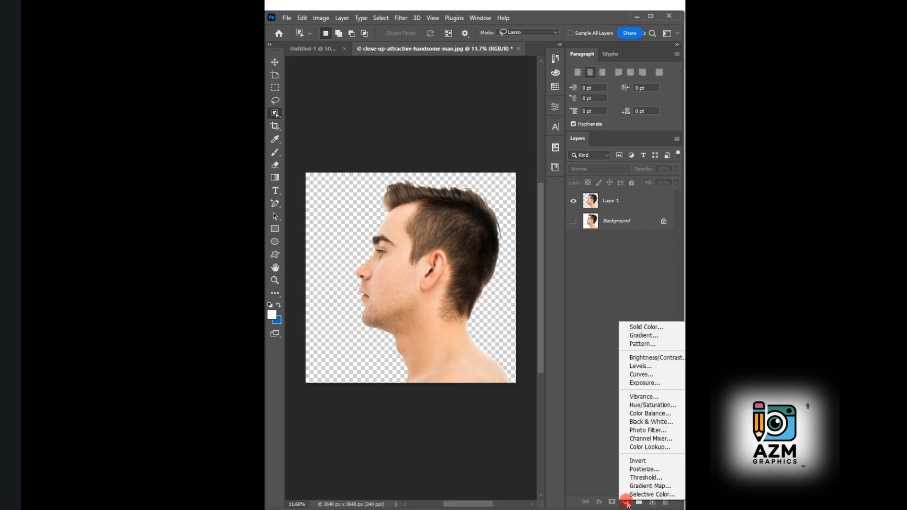
pyautogui.click(650, 328)
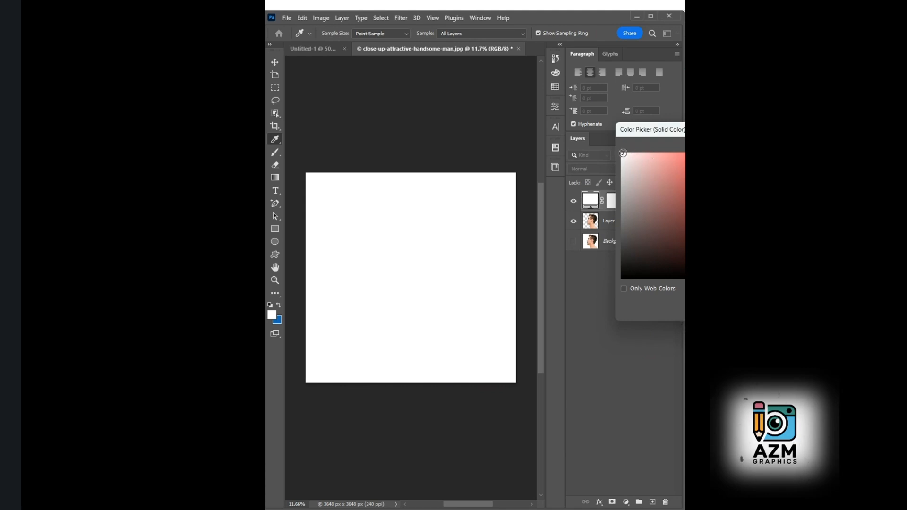
pyautogui.press('Return')
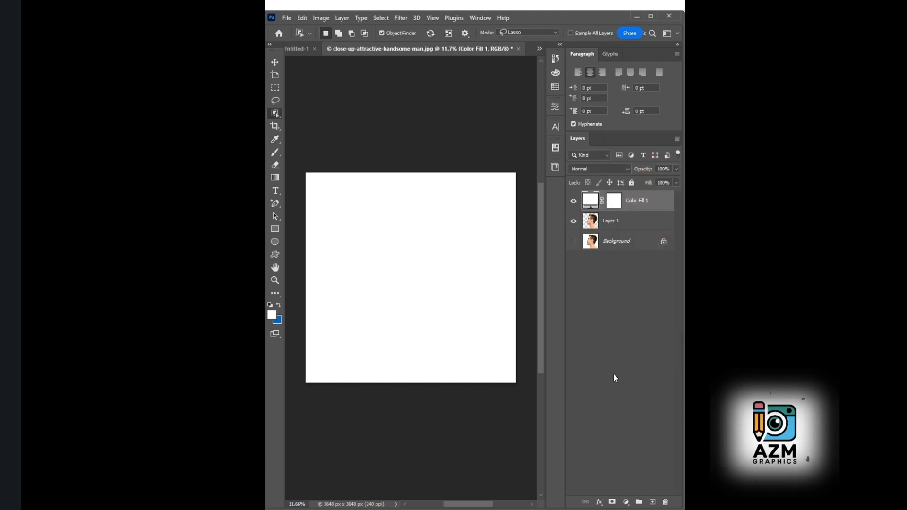
# - Move the Color Fill 1 layer beneath Layer 1 and leave no layer selected
pyautogui.click(644, 201)
pyautogui.moveTo(643, 208); pyautogui.dragTo(639, 233)
pyautogui.click(640, 300)
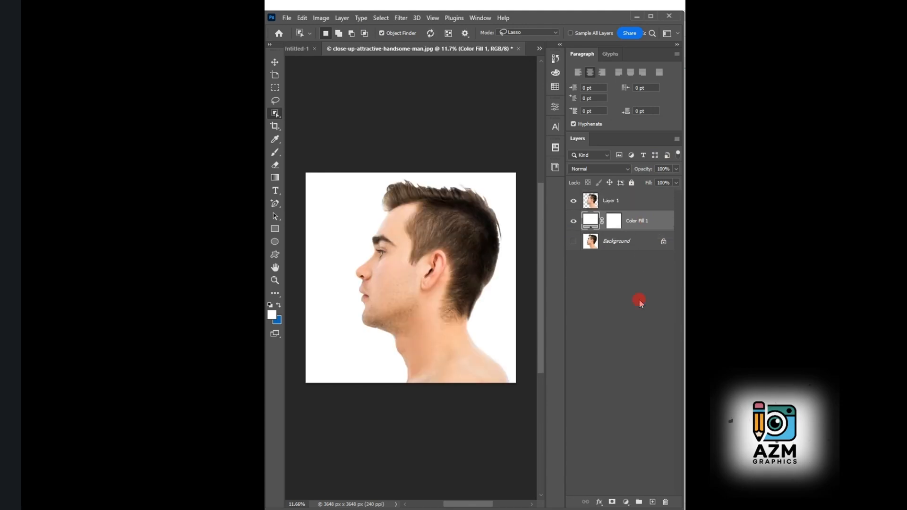
pyautogui.click(450, 427)
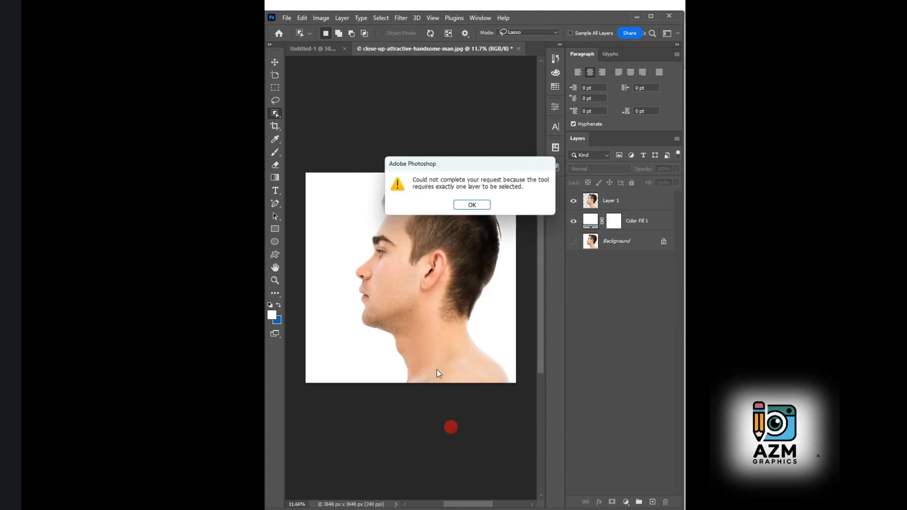
pyautogui.click(612, 307)
pyautogui.click(473, 205)
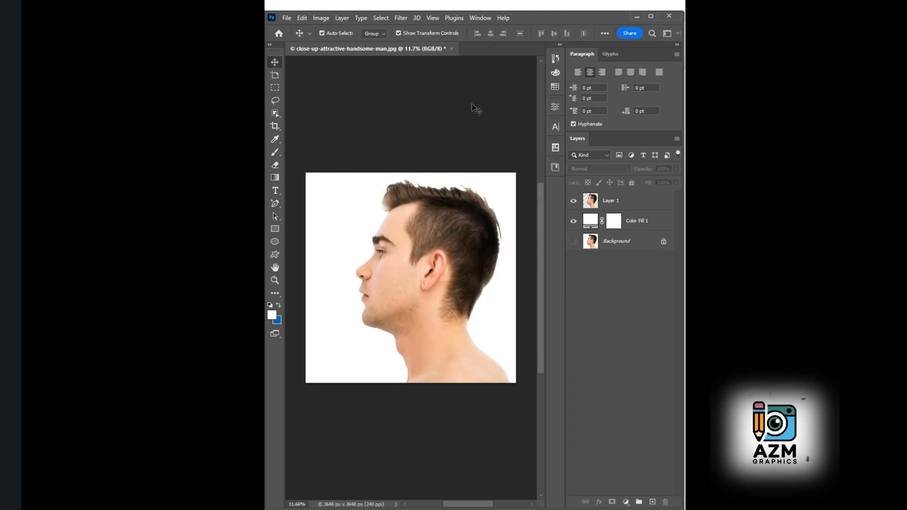
# - Bring the motocross rider image from a File Explorer folder into the portrait document in Photoshop
pyautogui.hotkey('alt', 'Tab')
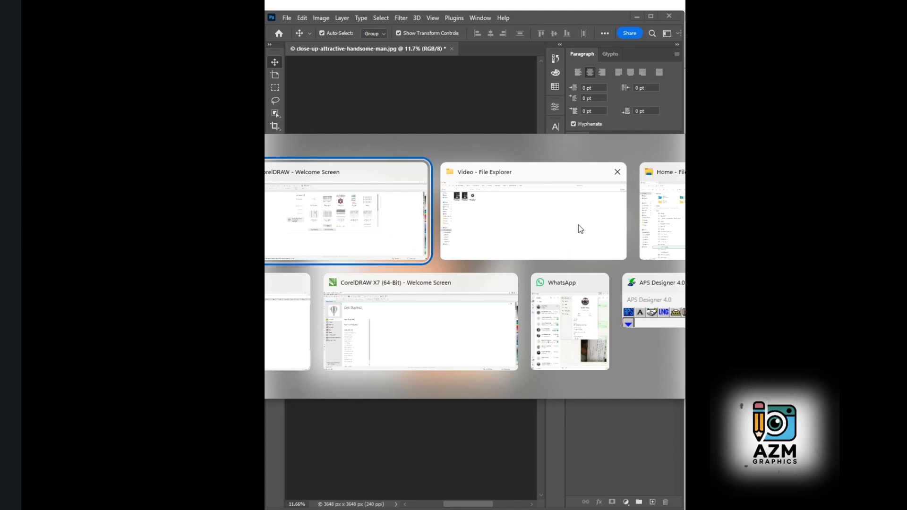
pyautogui.click(581, 229)
pyautogui.press('Return')
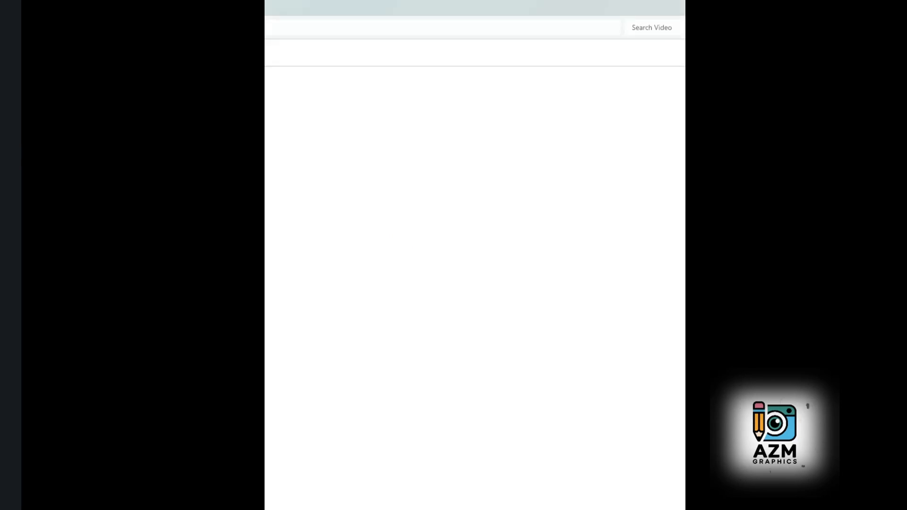
pyautogui.press('super+e')
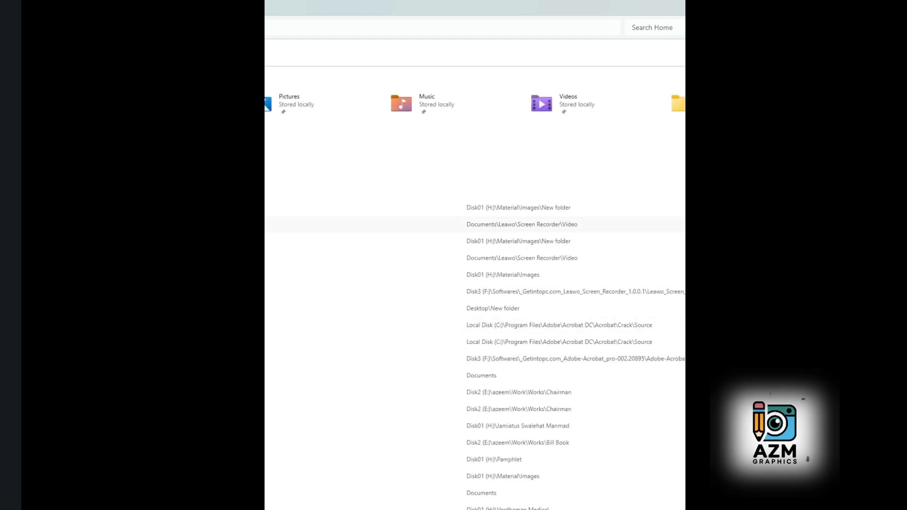
pyautogui.hotkey('alt', 'Tab')
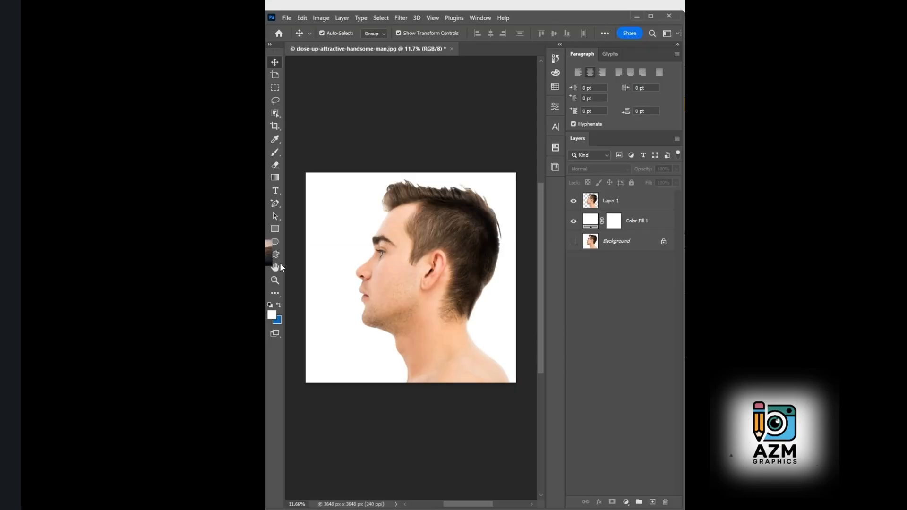
pyautogui.moveTo(281, 267); pyautogui.dragTo(435, 258)
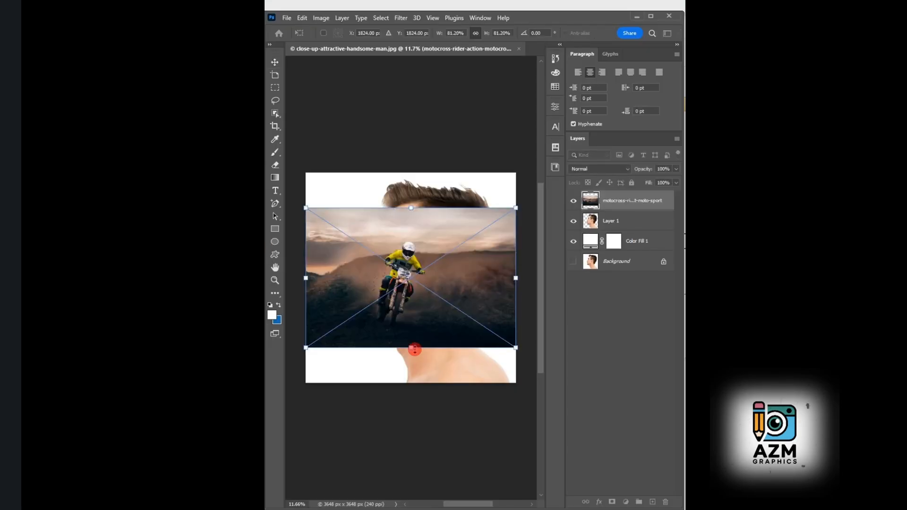
# - Reduce the placed motocross image's opacity to 55% so the portrait shows through
pyautogui.moveTo(415, 349); pyautogui.dragTo(419, 362)
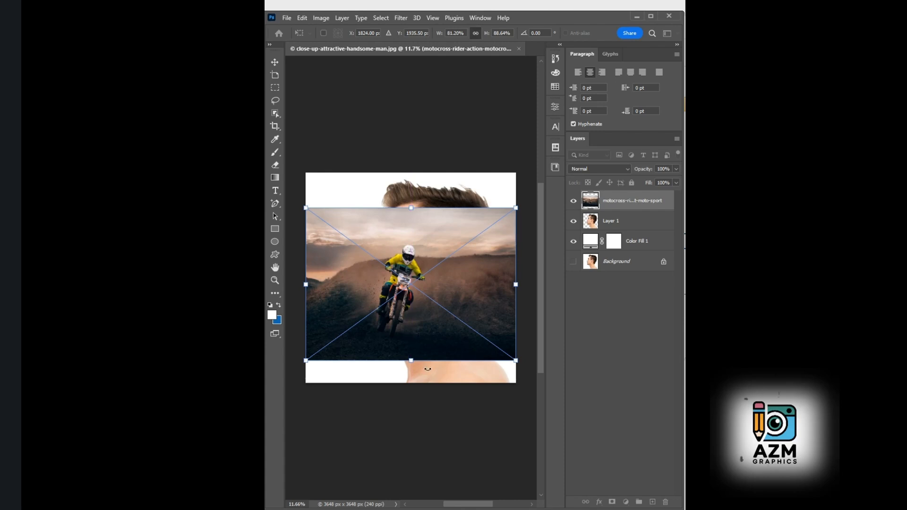
pyautogui.hotkey('ctrl', 'z')
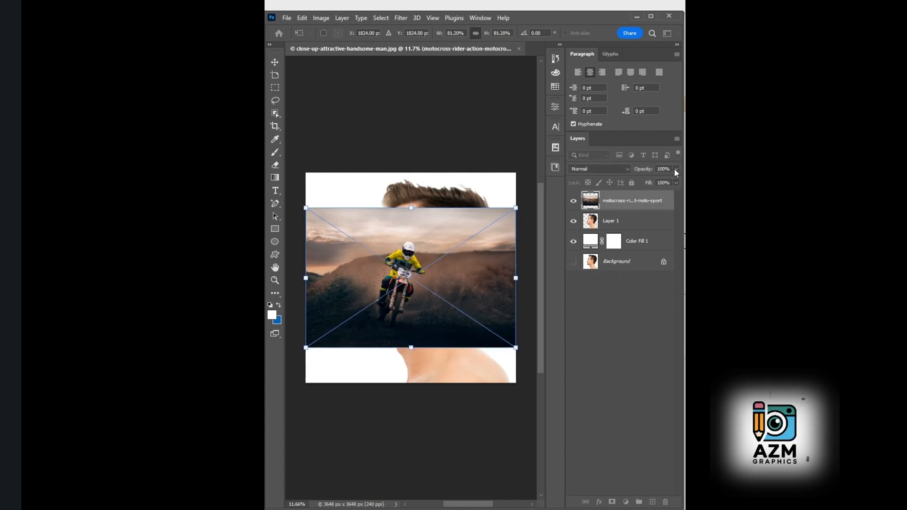
pyautogui.click(675, 169)
pyautogui.moveTo(673, 178); pyautogui.dragTo(640, 192)
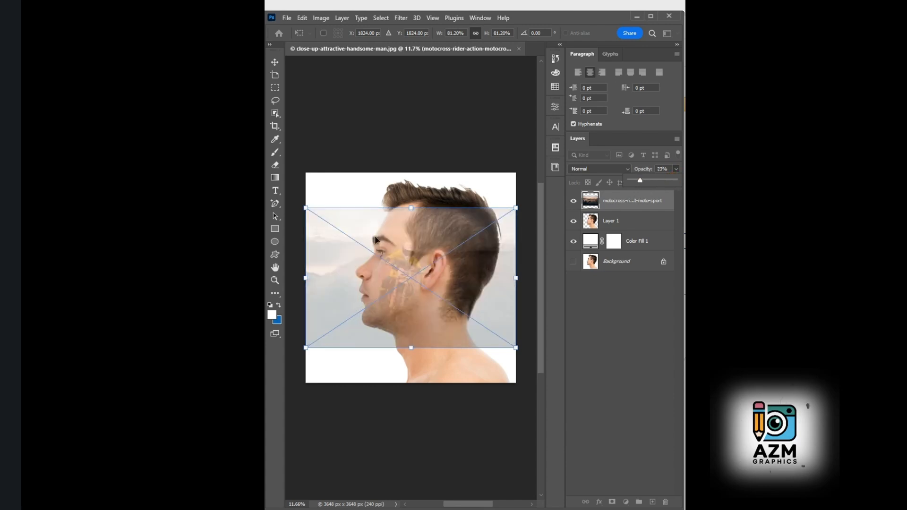
pyautogui.click(655, 181)
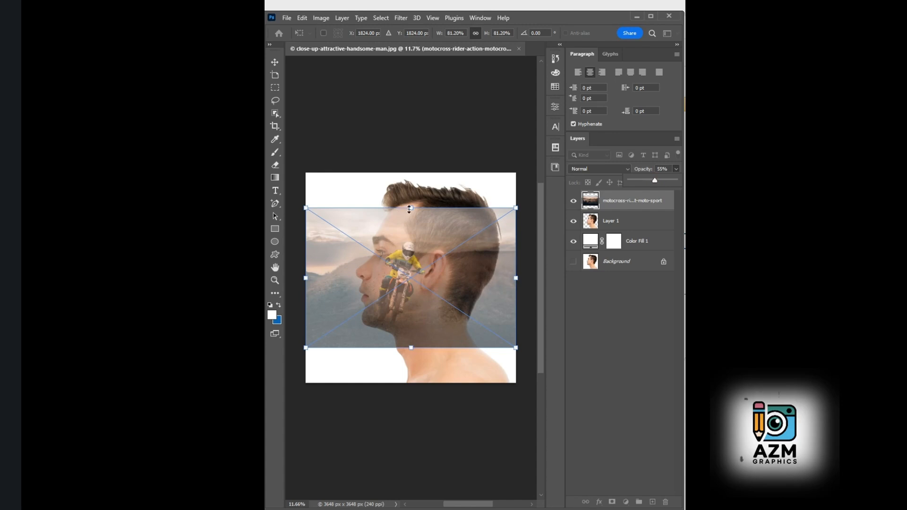
# - Scale the motocross image proportionally to about 91% and position the rider over the back of the man's head
pyautogui.moveTo(409, 210); pyautogui.dragTo(410, 179)
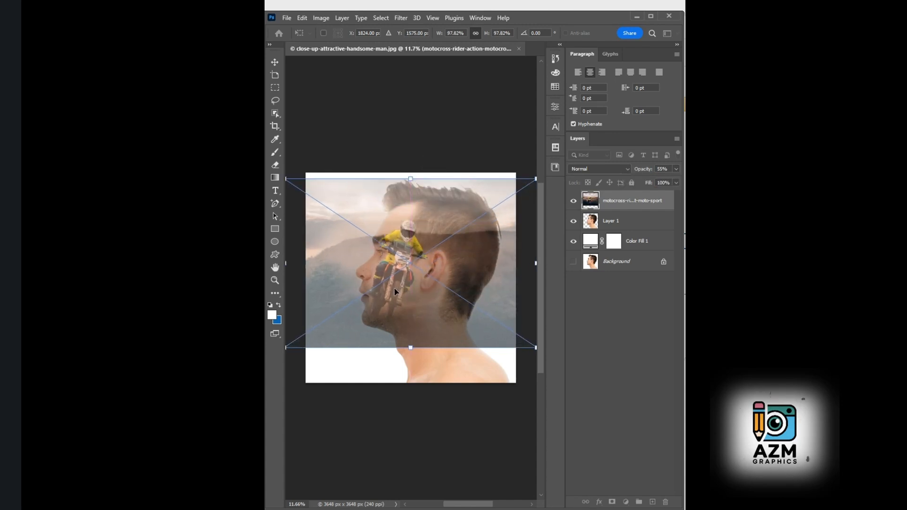
pyautogui.moveTo(396, 292); pyautogui.dragTo(438, 278)
pyautogui.moveTo(328, 336); pyautogui.dragTo(345, 322)
pyautogui.moveTo(459, 258); pyautogui.dragTo(451, 260)
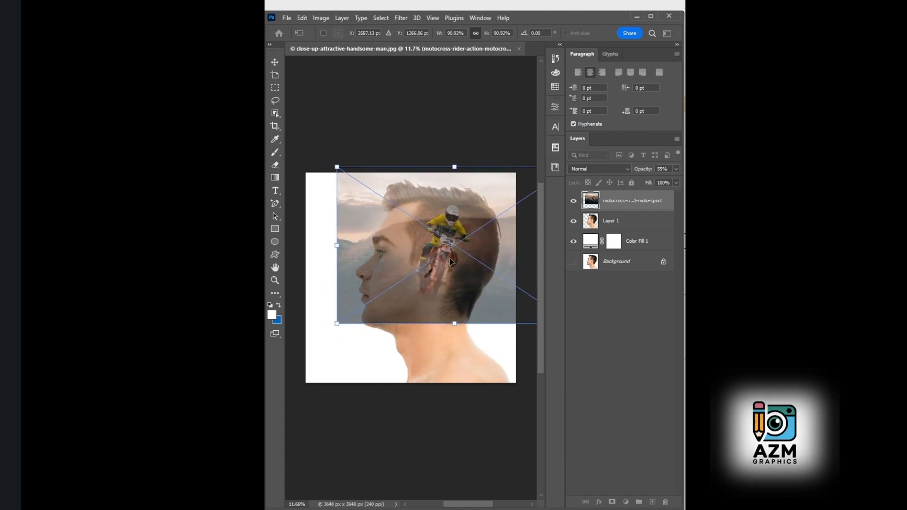
# - Duplicate the motocross layer and distort the copy into a vertically mirrored image directly below the original, with a height of about -73%
pyautogui.rightClick(447, 213)
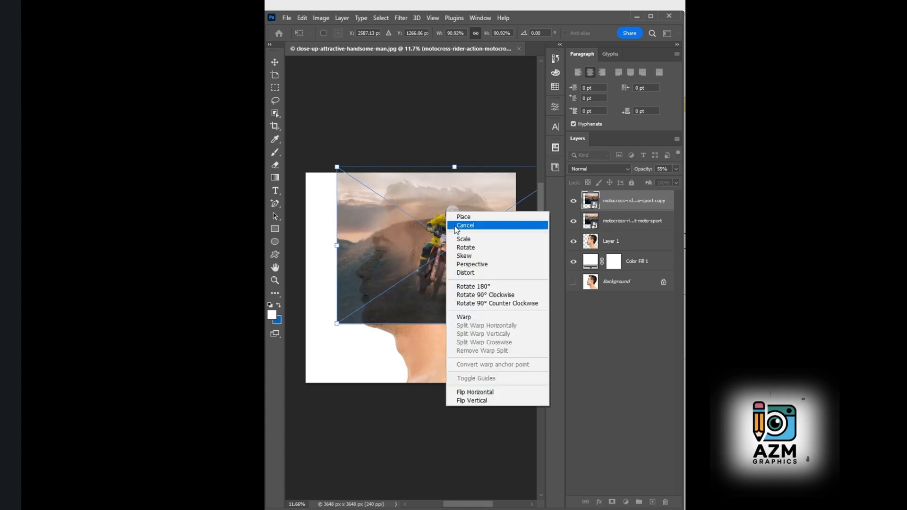
pyautogui.click(486, 273)
pyautogui.moveTo(455, 168)
pyautogui.mouseDown()
pyautogui.moveTo(446, 446)
pyautogui.moveTo(450, 462)
pyautogui.moveTo(462, 457)
pyautogui.moveTo(454, 471)
pyautogui.moveTo(457, 426)
pyautogui.moveTo(448, 447)
pyautogui.moveTo(455, 449)
pyautogui.mouseUp()
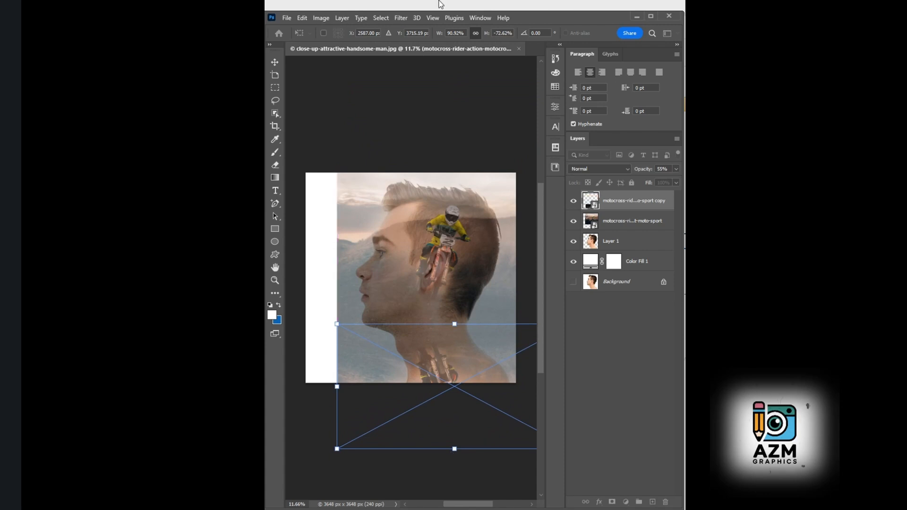
pyautogui.click(275, 63)
pyautogui.click(426, 138)
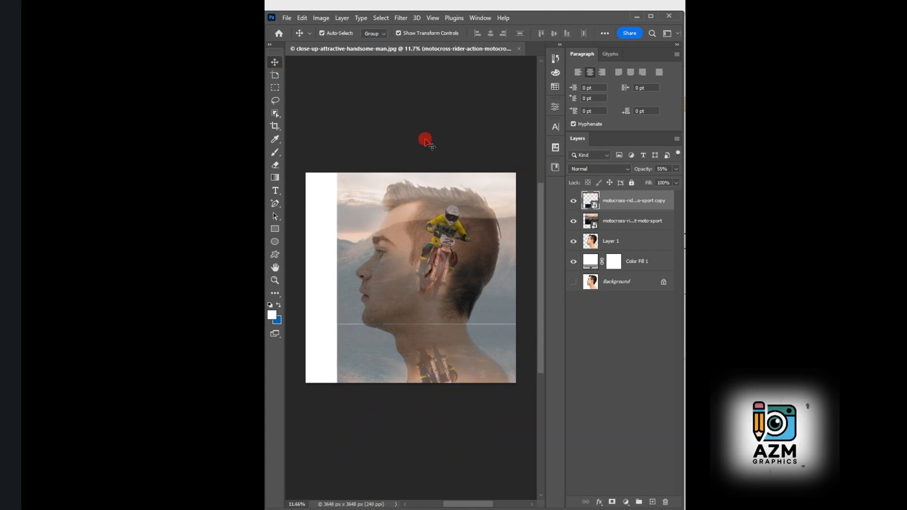
# - Clip both motocross layers to the cut-out portrait on Layer 1
pyautogui.moveTo(626, 212); pyautogui.dragTo(619, 207)
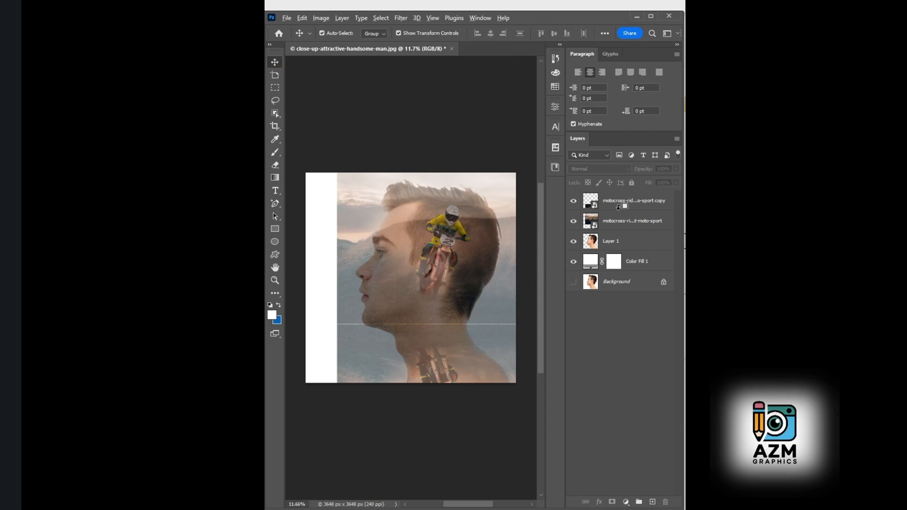
pyautogui.keyDown('alt'); pyautogui.click(619, 207); pyautogui.keyUp('alt')
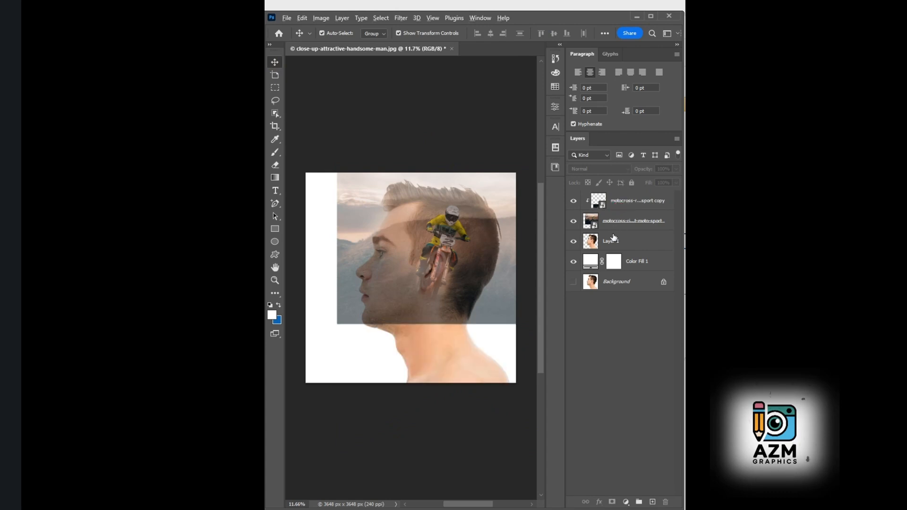
pyautogui.keyDown('alt'); pyautogui.click(619, 230); pyautogui.keyUp('alt')
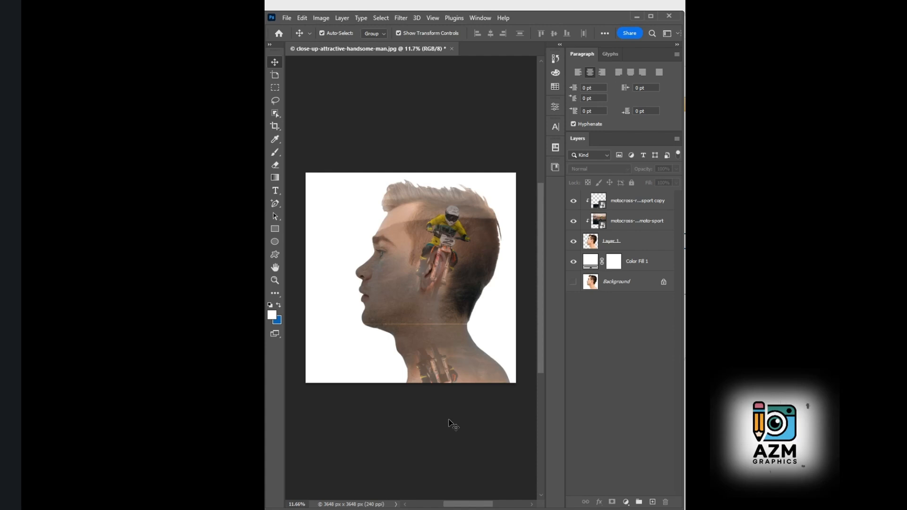
# - Raise the opacity of the mirrored motocross copy and the original motocross layer to 100%
pyautogui.click(635, 206)
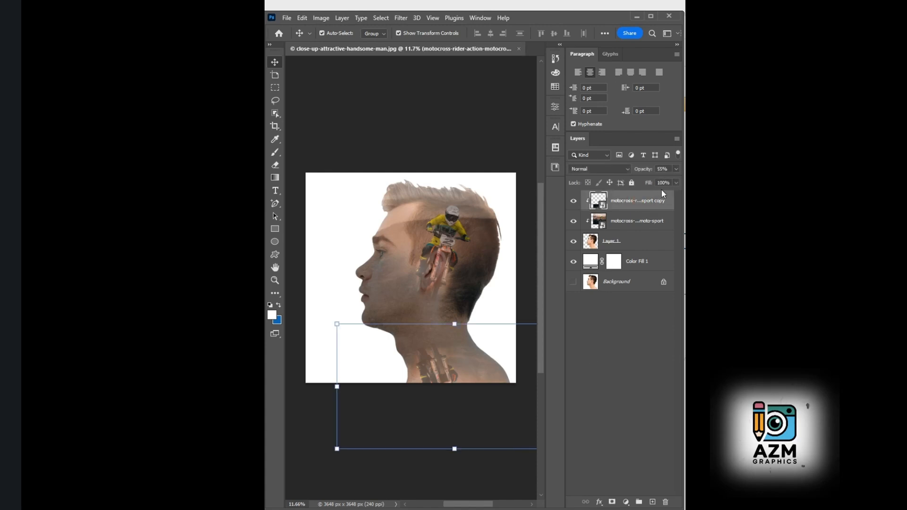
pyautogui.moveTo(676, 168); pyautogui.dragTo(656, 210)
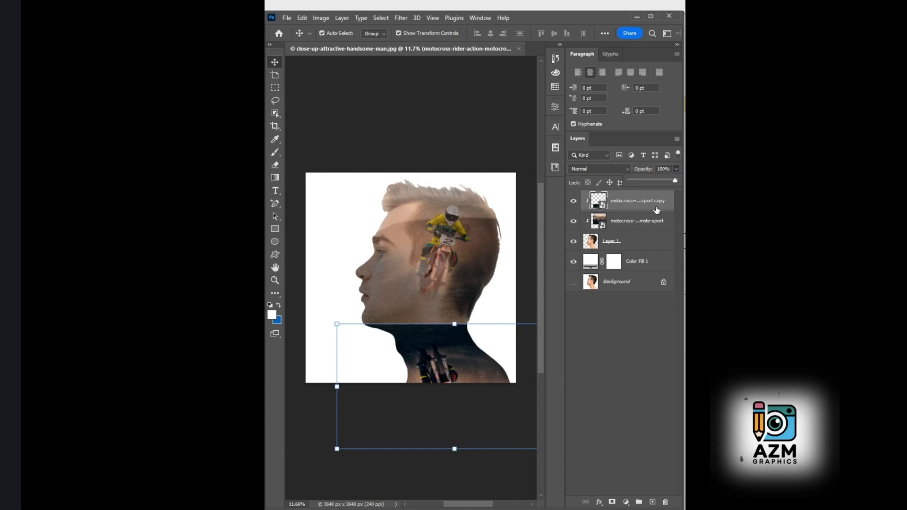
pyautogui.click(641, 221)
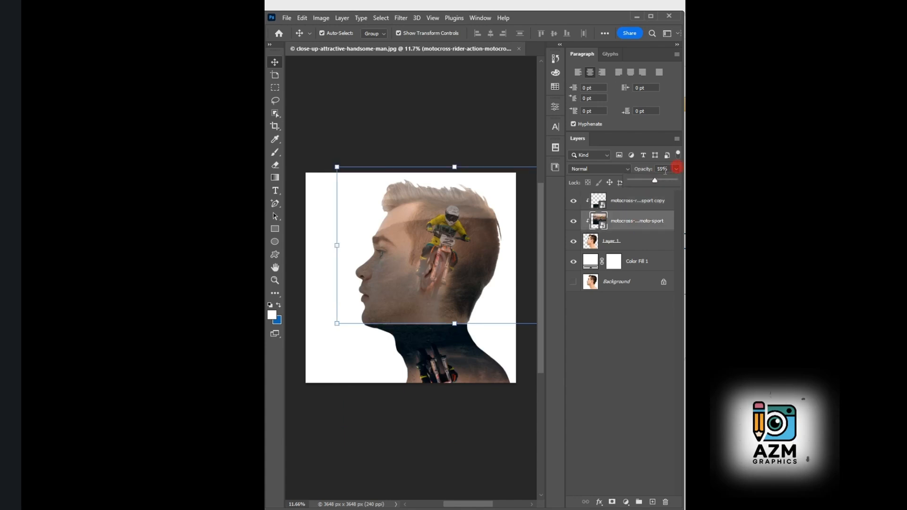
pyautogui.moveTo(656, 184); pyautogui.dragTo(681, 182)
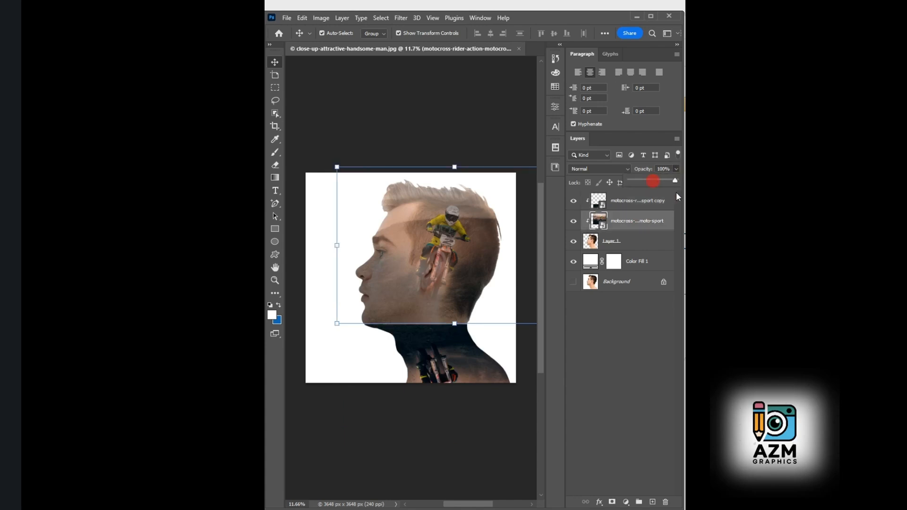
pyautogui.click(384, 457)
pyautogui.scroll(1, 466, 350)
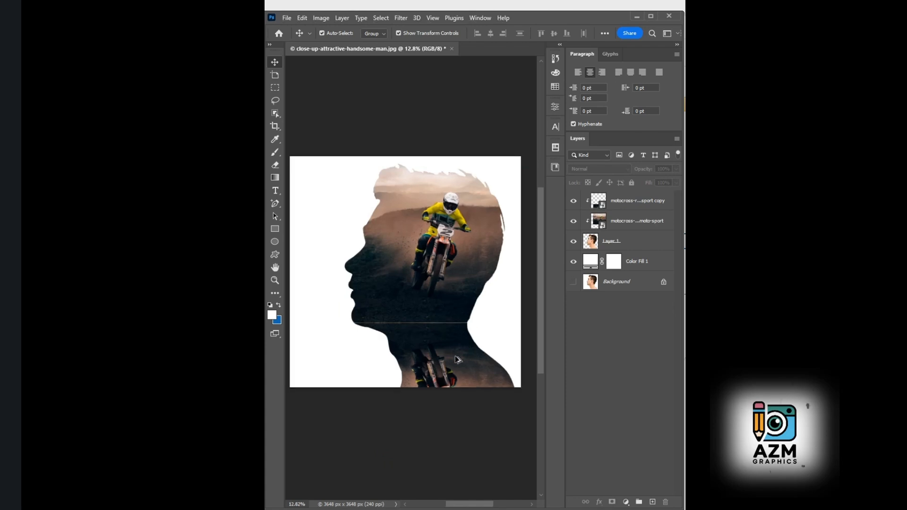
# - Nudge the mirrored motocross copy upward to close the thin seam between it and the original image
pyautogui.click(445, 360)
pyautogui.moveTo(445, 358); pyautogui.dragTo(443, 354)
pyautogui.hotkey('shift', 'Up')
pyautogui.hotkey('shift', 'Up')
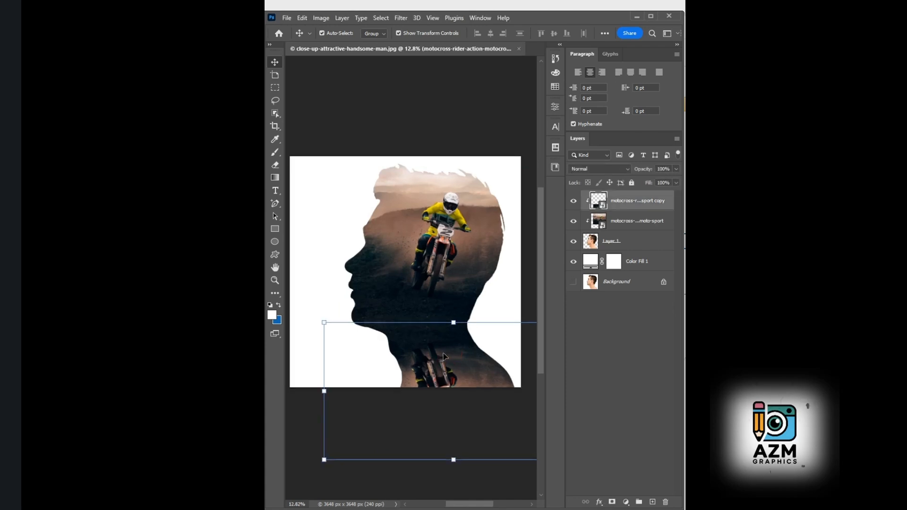
pyautogui.click(453, 85)
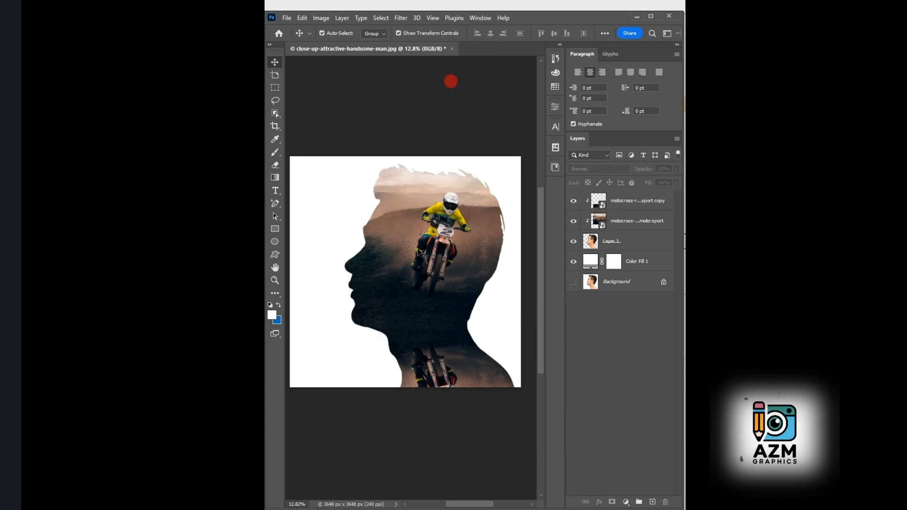
# - Add a white layer mask to both the original motocross layer and its mirrored copy
pyautogui.click(422, 251)
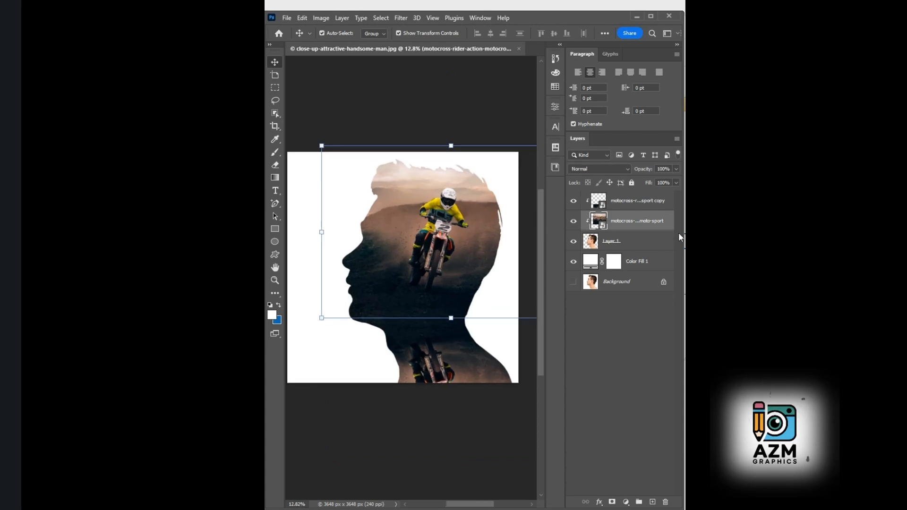
pyautogui.click(612, 501)
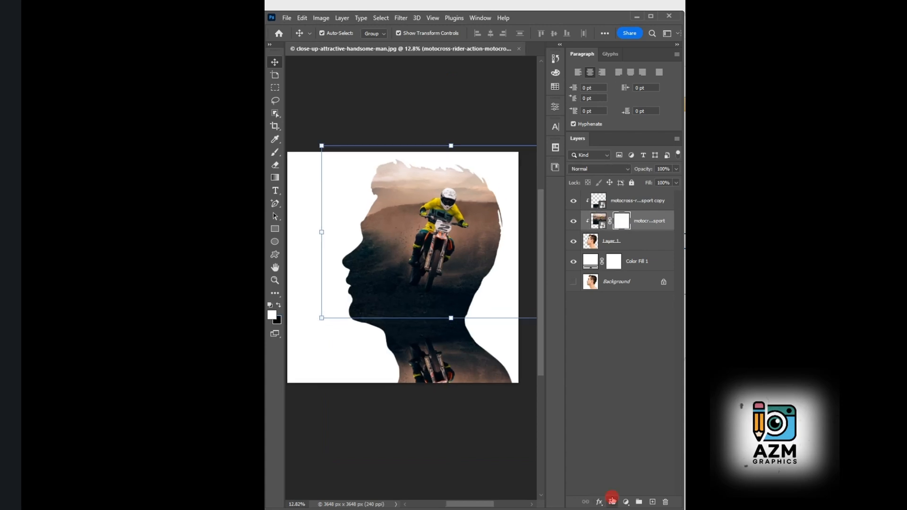
pyautogui.click(648, 201)
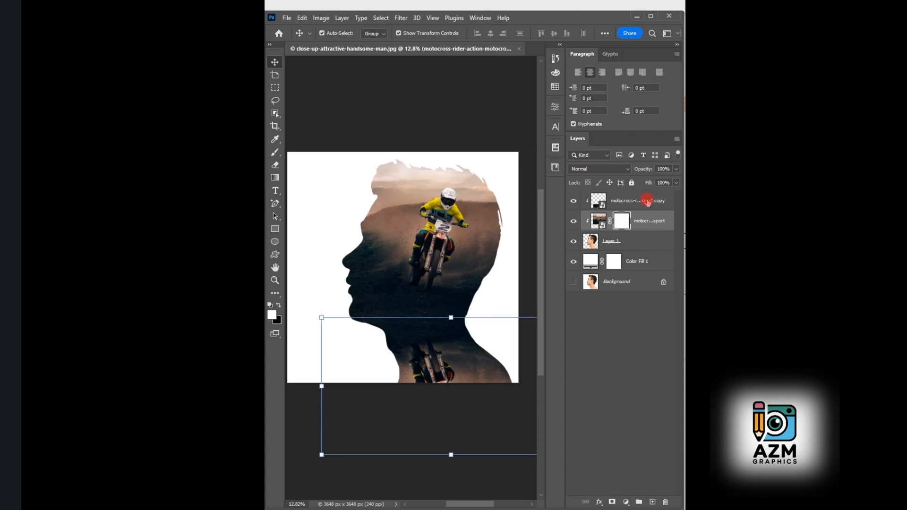
pyautogui.click(612, 502)
pyautogui.click(419, 97)
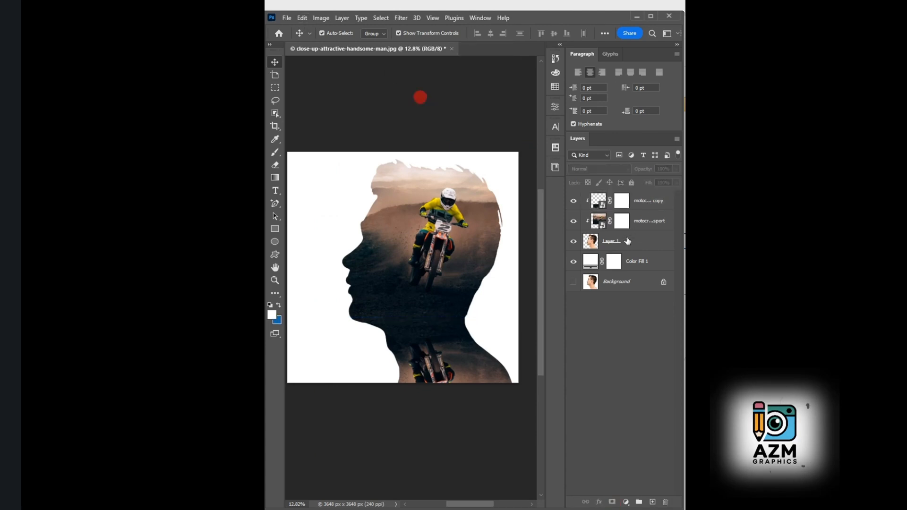
# - Paint black with a soft 600 px brush on the original motocross layer's mask to reveal the hair along the head's upper edge
pyautogui.click(622, 221)
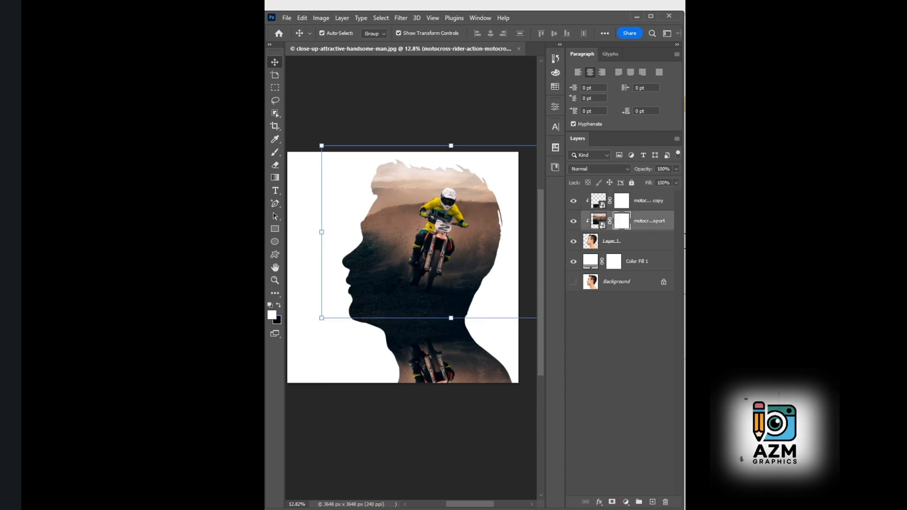
pyautogui.click(275, 152)
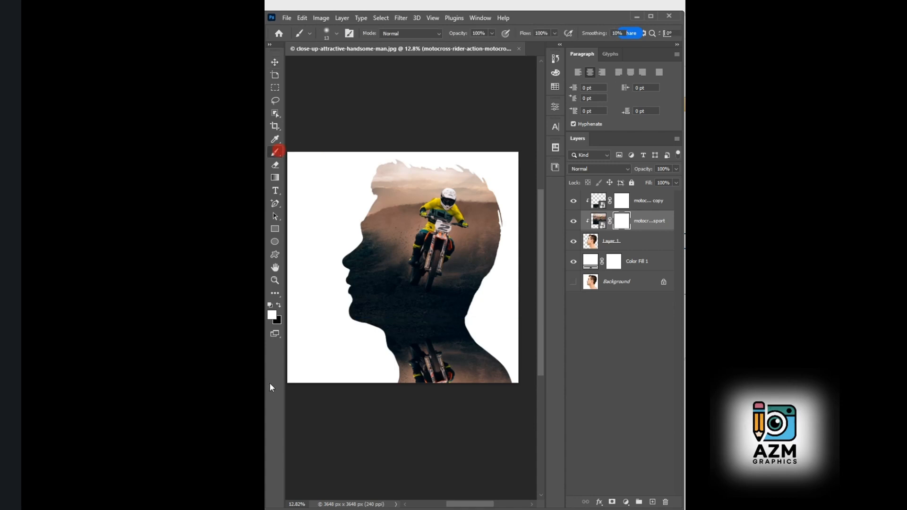
pyautogui.click(279, 305)
pyautogui.press(']')
pyautogui.press(']')
pyautogui.press(']')
pyautogui.press(']')
pyautogui.press(']')
pyautogui.press(']')
pyautogui.press(']')
pyautogui.press(']')
pyautogui.press(']')
pyautogui.press(']')
pyautogui.press(']')
pyautogui.click(448, 169)
pyautogui.click(472, 172)
pyautogui.click(467, 170)
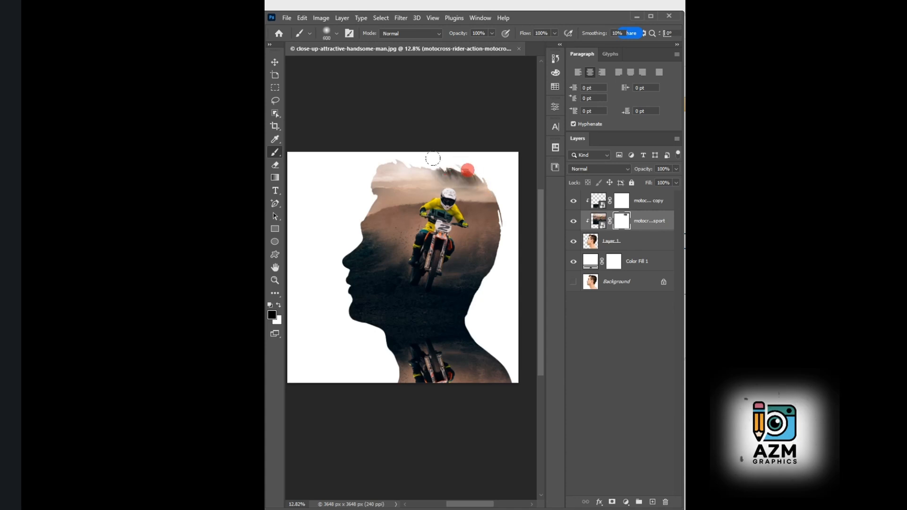
pyautogui.click(415, 164)
pyautogui.click(390, 169)
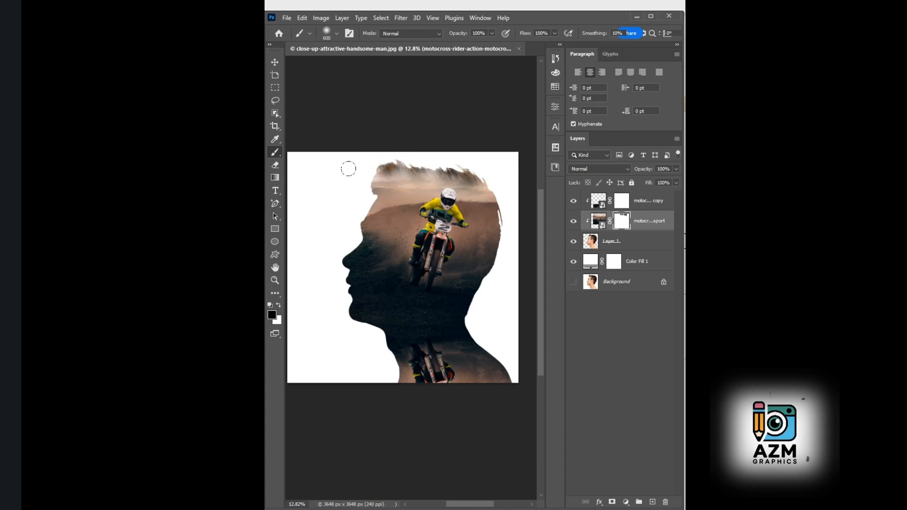
# - Set the brush to 53% flow and 49% opacity, and paint the mask to reveal the face, hair and back of the head
pyautogui.click(556, 34)
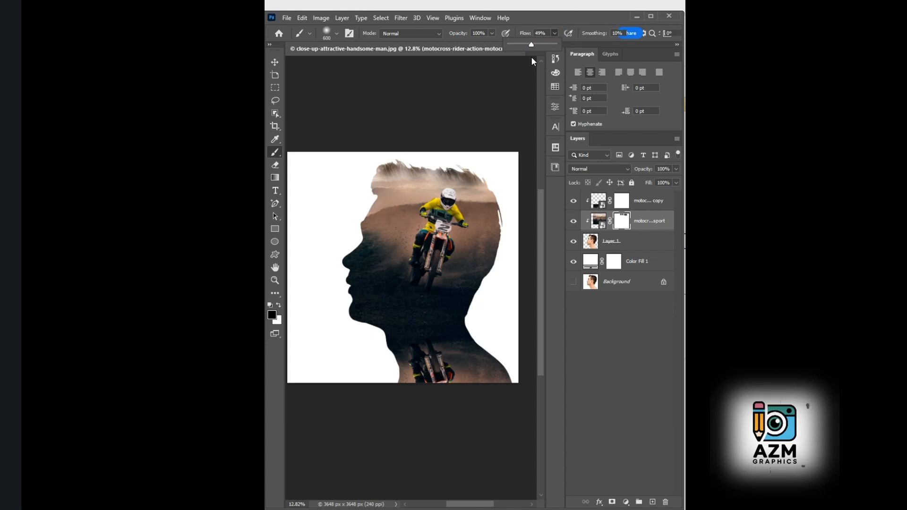
pyautogui.click(492, 33)
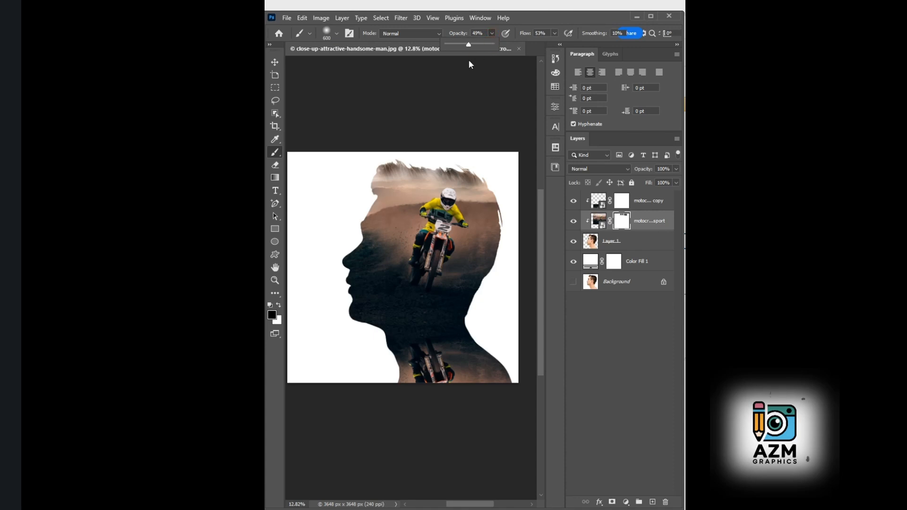
pyautogui.moveTo(340, 191)
pyautogui.mouseDown()
pyautogui.moveTo(373, 168)
pyautogui.moveTo(340, 241)
pyautogui.moveTo(342, 231)
pyautogui.moveTo(348, 284)
pyautogui.moveTo(357, 200)
pyautogui.moveTo(357, 322)
pyautogui.moveTo(383, 298)
pyautogui.moveTo(374, 212)
pyautogui.moveTo(382, 302)
pyautogui.moveTo(364, 218)
pyautogui.moveTo(370, 181)
pyautogui.moveTo(413, 177)
pyautogui.mouseUp()
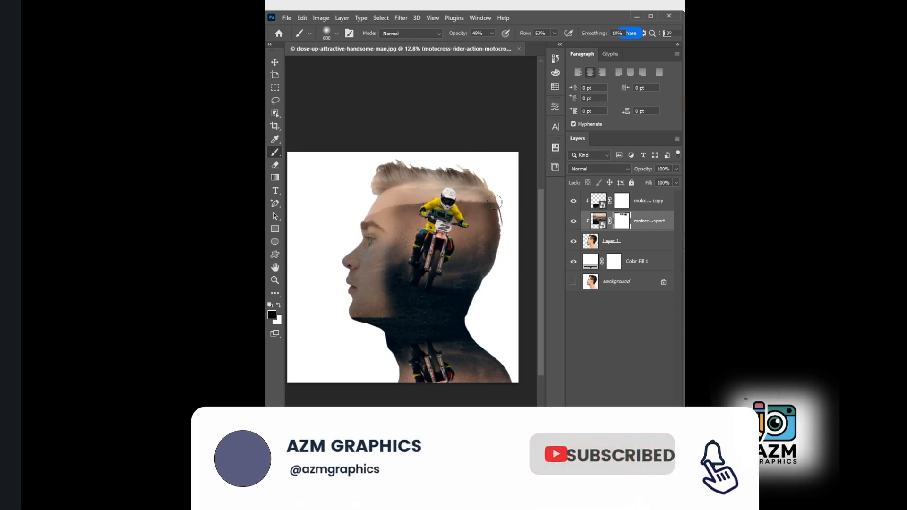
pyautogui.moveTo(495, 202)
pyautogui.mouseDown()
pyautogui.moveTo(438, 151)
pyautogui.moveTo(346, 201)
pyautogui.moveTo(431, 163)
pyautogui.moveTo(407, 177)
pyautogui.mouseUp()
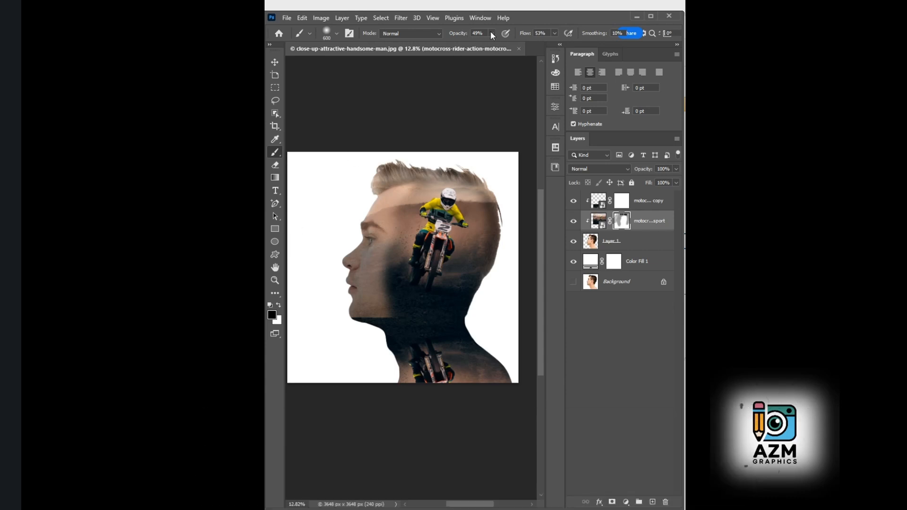
# - Reduce the brush flow to 24% and softly paint more of the forehead, cheek and jaw through the original motocross layer's mask
pyautogui.click(337, 34)
pyautogui.click(338, 34)
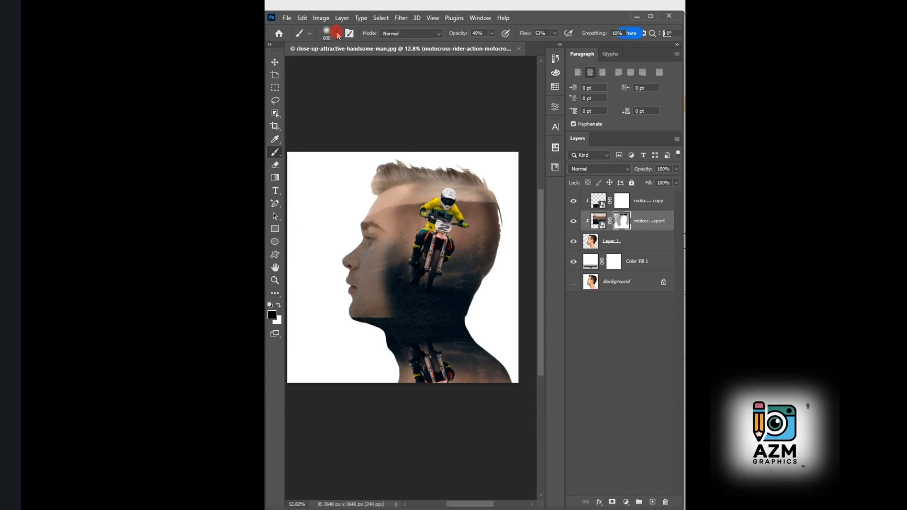
pyautogui.click(555, 33)
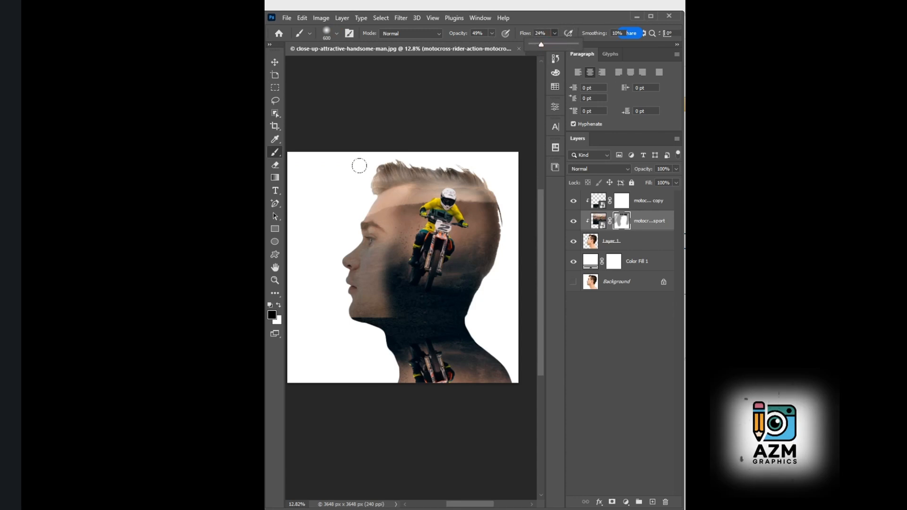
pyautogui.click(414, 153)
pyautogui.click(396, 200)
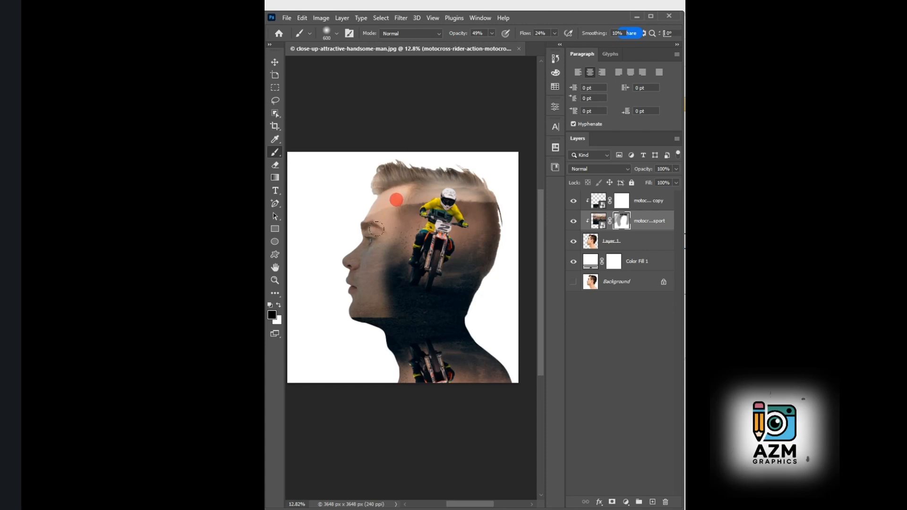
pyautogui.moveTo(383, 240)
pyautogui.mouseDown()
pyautogui.moveTo(385, 310)
pyautogui.moveTo(365, 240)
pyautogui.moveTo(383, 265)
pyautogui.moveTo(401, 345)
pyautogui.moveTo(380, 358)
pyautogui.mouseUp()
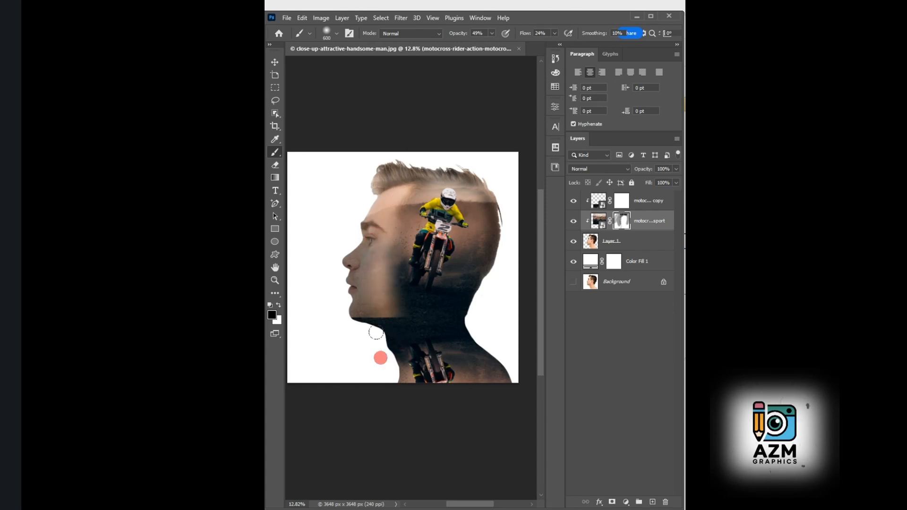
pyautogui.moveTo(356, 320)
pyautogui.mouseDown()
pyautogui.moveTo(360, 327)
pyautogui.moveTo(355, 258)
pyautogui.mouseUp()
# - Paint white on the same mask to bring some motocross image back over the cheek and the top of the hair
pyautogui.click(279, 306)
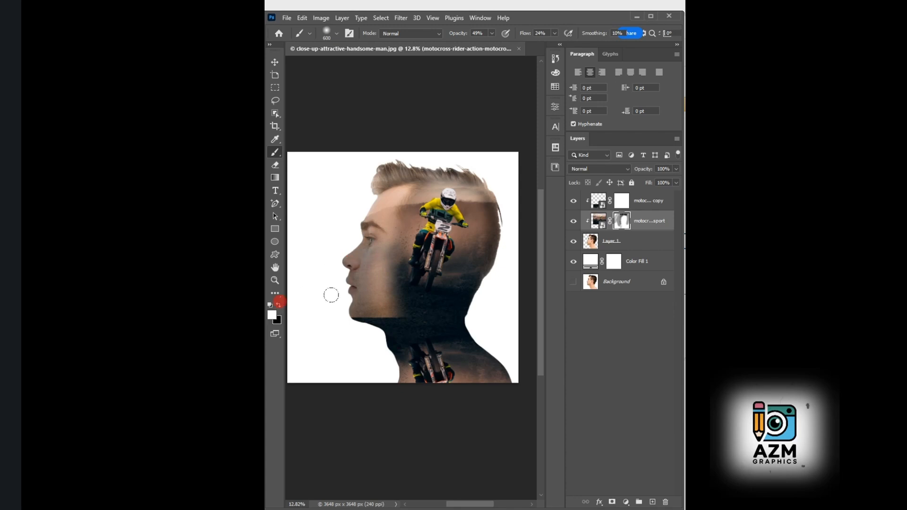
pyautogui.moveTo(396, 294)
pyautogui.mouseDown()
pyautogui.moveTo(391, 304)
pyautogui.moveTo(387, 245)
pyautogui.moveTo(380, 282)
pyautogui.mouseUp()
pyautogui.moveTo(409, 179)
pyautogui.mouseDown()
pyautogui.moveTo(418, 142)
pyautogui.moveTo(425, 162)
pyautogui.moveTo(403, 178)
pyautogui.moveTo(449, 171)
pyautogui.mouseUp()
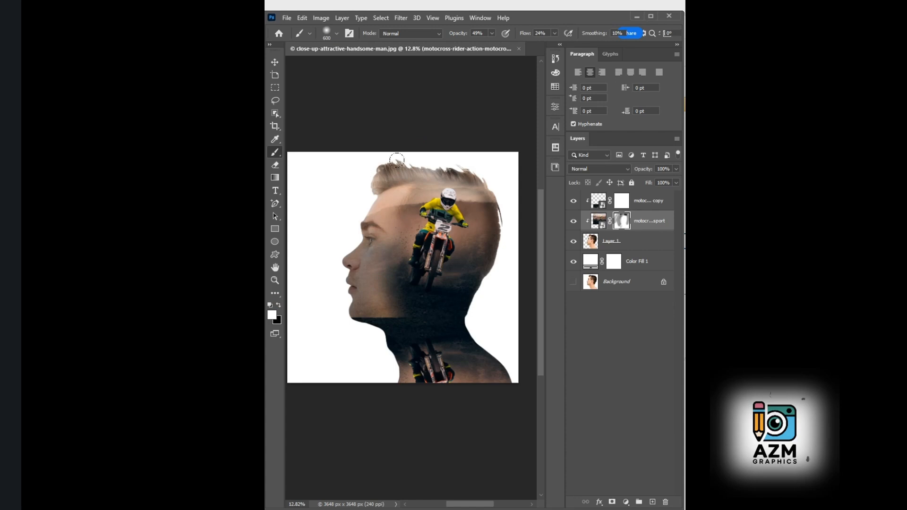
pyautogui.moveTo(397, 160)
pyautogui.mouseDown()
pyautogui.moveTo(479, 165)
pyautogui.moveTo(464, 165)
pyautogui.moveTo(507, 189)
pyautogui.moveTo(408, 156)
pyautogui.moveTo(483, 183)
pyautogui.moveTo(455, 181)
pyautogui.moveTo(470, 189)
pyautogui.moveTo(477, 182)
pyautogui.moveTo(457, 286)
pyautogui.moveTo(460, 158)
pyautogui.moveTo(466, 190)
pyautogui.moveTo(431, 153)
pyautogui.moveTo(425, 158)
pyautogui.moveTo(482, 165)
pyautogui.moveTo(420, 163)
pyautogui.moveTo(468, 171)
pyautogui.mouseUp()
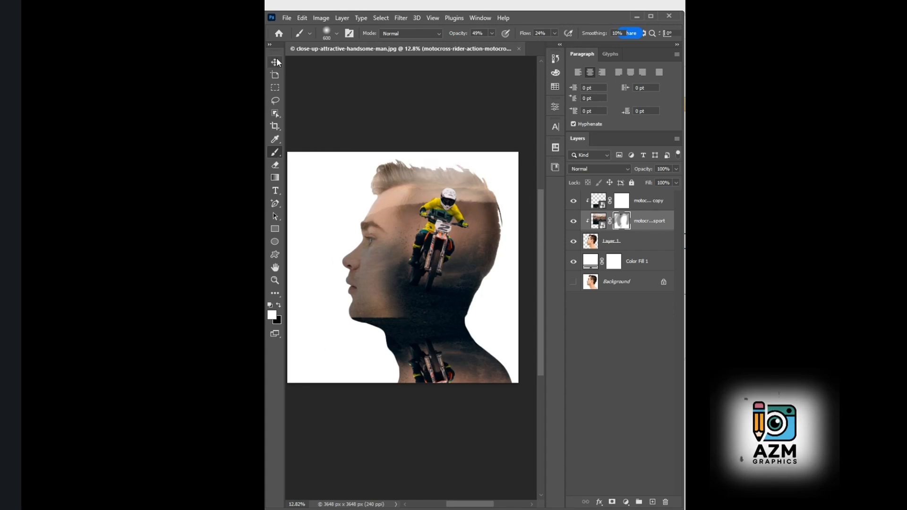
# - Paint the mirrored motocross copy's mask, using black to reveal the skin along the front and back of the neck
pyautogui.click(275, 62)
pyautogui.click(621, 199)
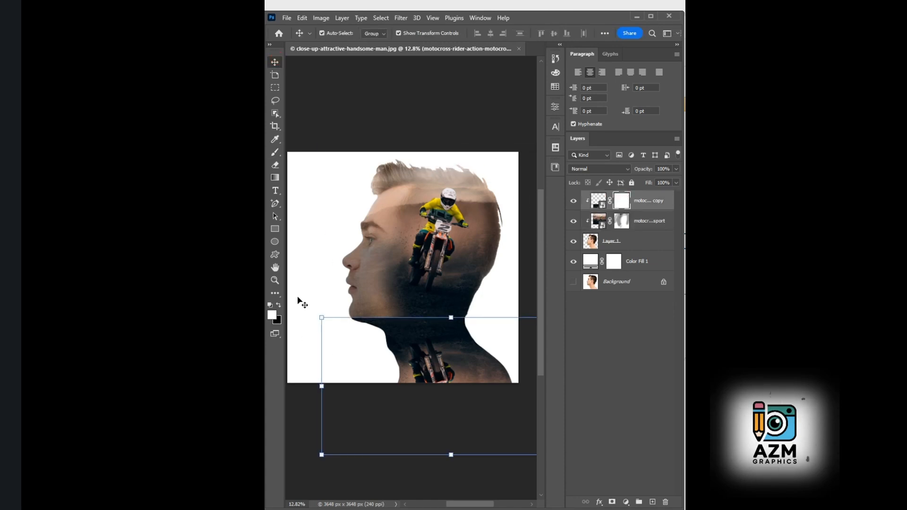
pyautogui.click(275, 152)
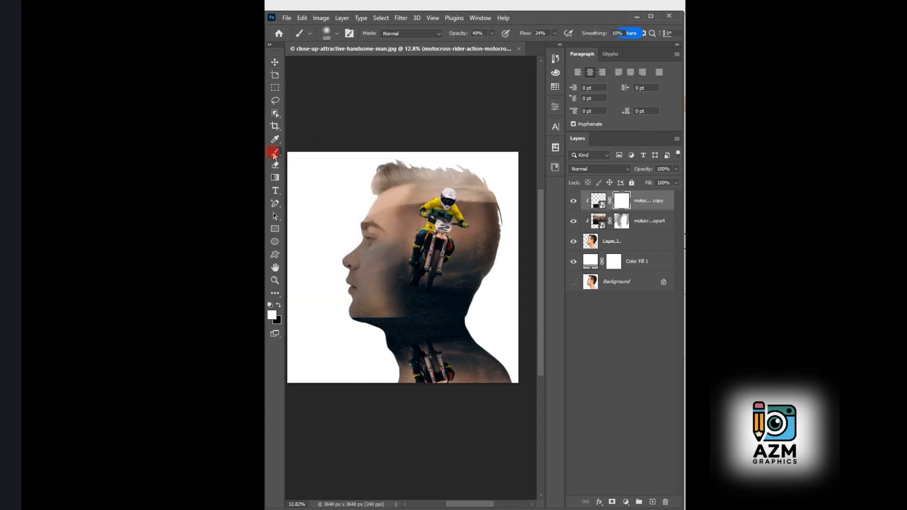
pyautogui.click(280, 305)
pyautogui.moveTo(389, 332)
pyautogui.mouseDown()
pyautogui.moveTo(364, 312)
pyautogui.moveTo(402, 332)
pyautogui.mouseUp()
pyautogui.click(278, 305)
pyautogui.moveTo(368, 325)
pyautogui.mouseDown()
pyautogui.moveTo(399, 352)
pyautogui.moveTo(364, 314)
pyautogui.moveTo(395, 320)
pyautogui.moveTo(369, 304)
pyautogui.moveTo(391, 325)
pyautogui.moveTo(396, 376)
pyautogui.moveTo(474, 328)
pyautogui.moveTo(469, 336)
pyautogui.moveTo(501, 362)
pyautogui.moveTo(467, 308)
pyautogui.moveTo(472, 323)
pyautogui.moveTo(493, 292)
pyautogui.moveTo(486, 278)
pyautogui.moveTo(461, 324)
pyautogui.moveTo(487, 305)
pyautogui.mouseUp()
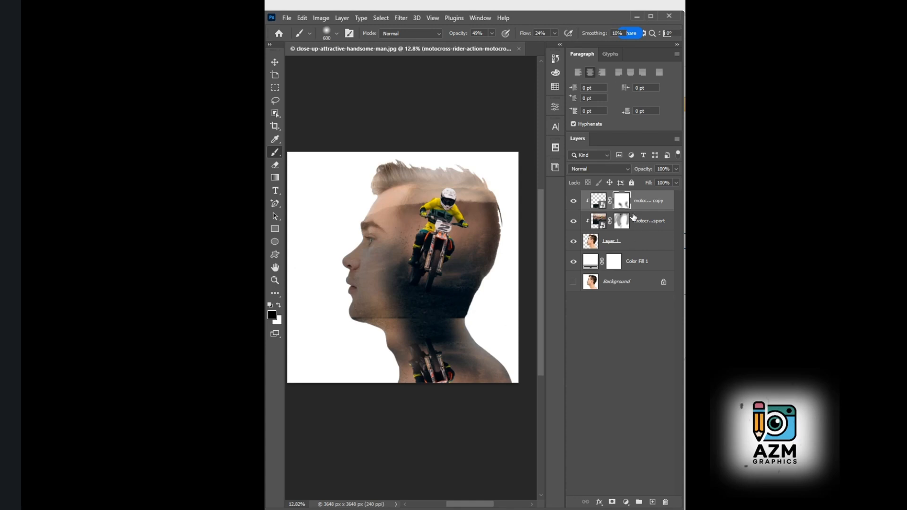
# - Paint black on the original motocross layer's mask along the nape to reveal skin around the seam at the back of the neck
pyautogui.click(623, 200)
pyautogui.click(622, 222)
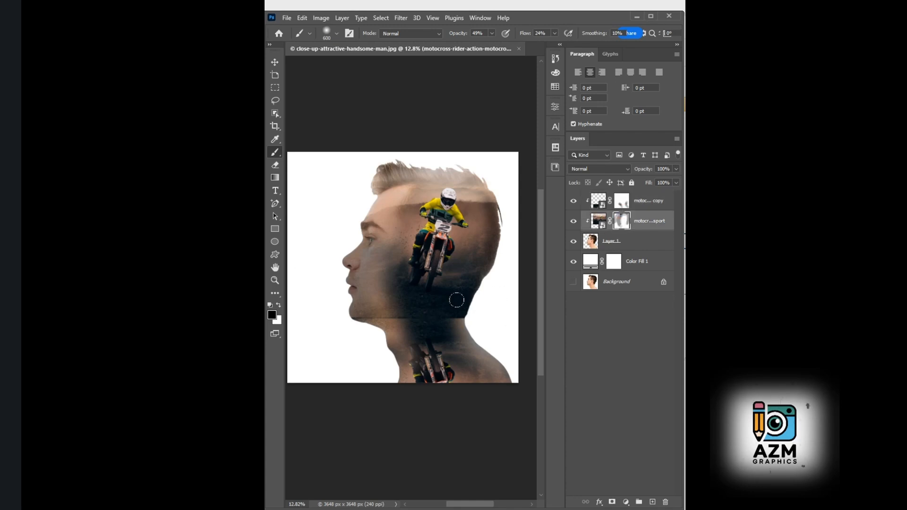
pyautogui.moveTo(462, 313)
pyautogui.mouseDown()
pyautogui.moveTo(498, 281)
pyautogui.moveTo(459, 311)
pyautogui.moveTo(484, 291)
pyautogui.moveTo(459, 328)
pyautogui.moveTo(476, 283)
pyautogui.moveTo(469, 312)
pyautogui.mouseUp()
pyautogui.click(484, 298)
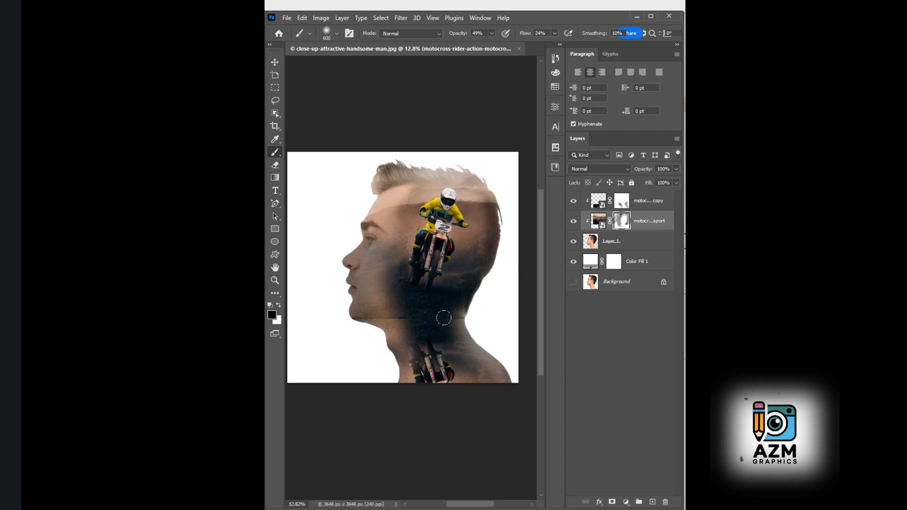
pyautogui.scroll(2, 487, 298)
pyautogui.scroll(10, 465, 313)
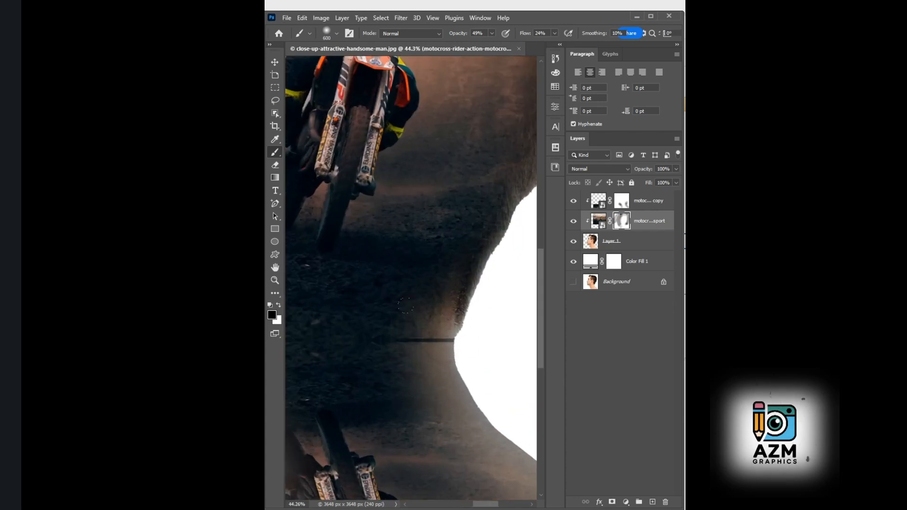
pyautogui.moveTo(440, 332); pyautogui.dragTo(449, 350)
pyautogui.moveTo(481, 284)
pyautogui.mouseDown()
pyautogui.moveTo(479, 245)
pyautogui.moveTo(500, 243)
pyautogui.moveTo(470, 331)
pyautogui.mouseUp()
pyautogui.scroll(-10, 429, 339)
# - Paint more of the hair and the front of the face through the same mask, and finish with no layer selected
pyautogui.moveTo(368, 170)
pyautogui.mouseDown()
pyautogui.moveTo(395, 168)
pyautogui.moveTo(361, 171)
pyautogui.moveTo(466, 174)
pyautogui.mouseUp()
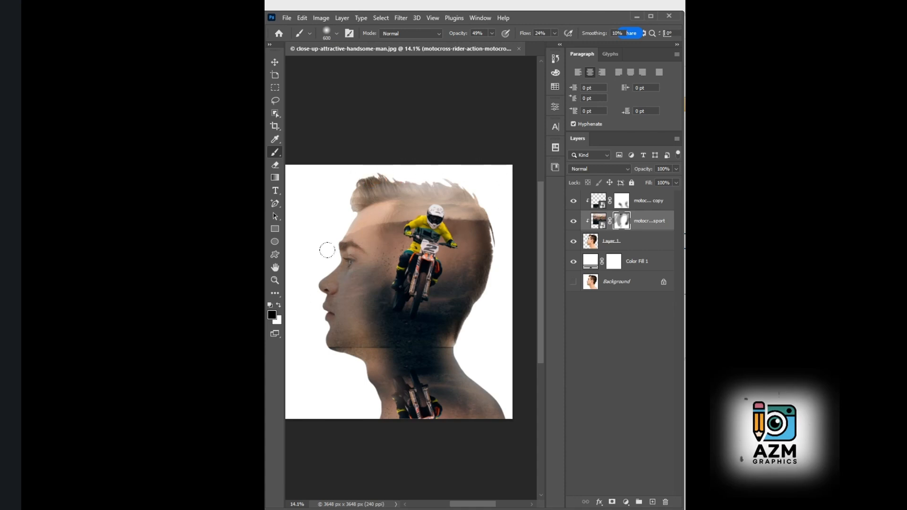
pyautogui.moveTo(363, 316)
pyautogui.mouseDown()
pyautogui.moveTo(355, 358)
pyautogui.moveTo(330, 348)
pyautogui.moveTo(345, 344)
pyautogui.moveTo(334, 331)
pyautogui.mouseUp()
pyautogui.moveTo(337, 239)
pyautogui.mouseDown()
pyautogui.moveTo(358, 239)
pyautogui.moveTo(342, 251)
pyautogui.moveTo(340, 384)
pyautogui.moveTo(347, 359)
pyautogui.mouseUp()
pyautogui.click(274, 62)
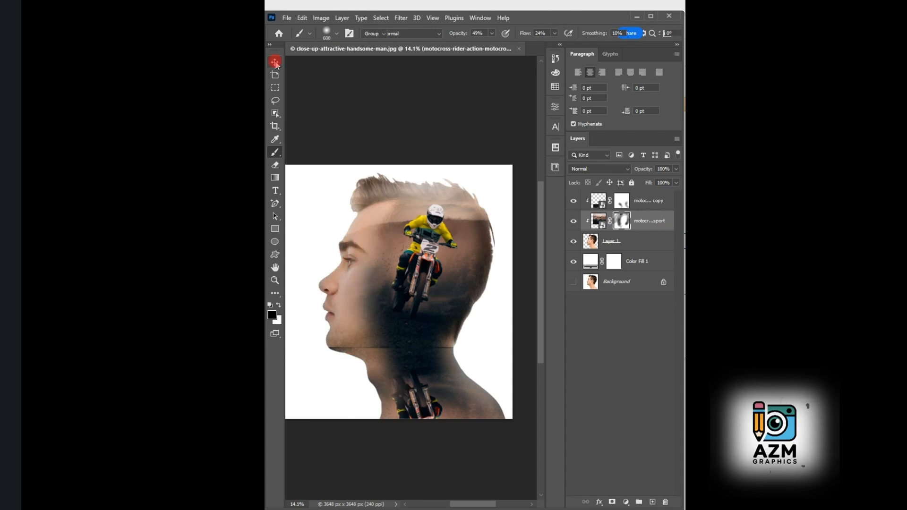
pyautogui.click(376, 109)
pyautogui.scroll(-3, 373, 260)
pyautogui.scroll(3, 329, 259)
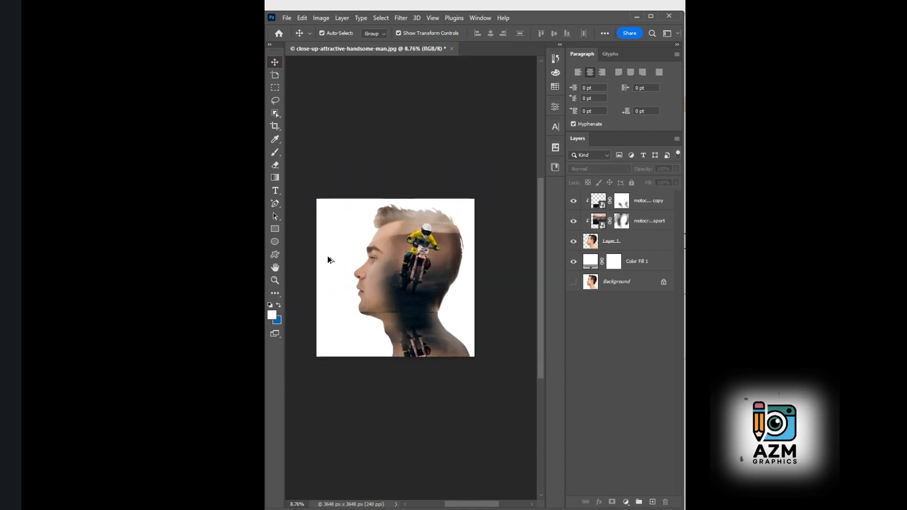
pyautogui.scroll(1, 412, 268)
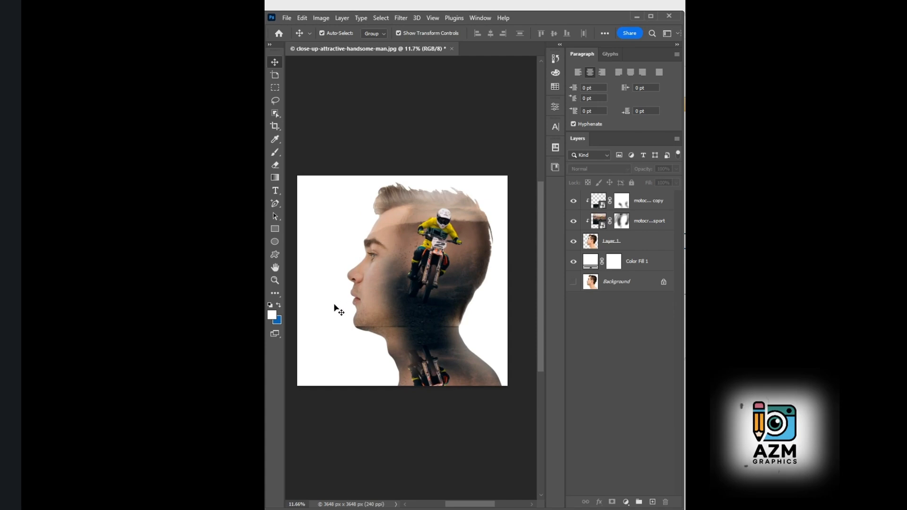
pyautogui.hotkey('alt', 'Tab')
pyautogui.click(649, 245)
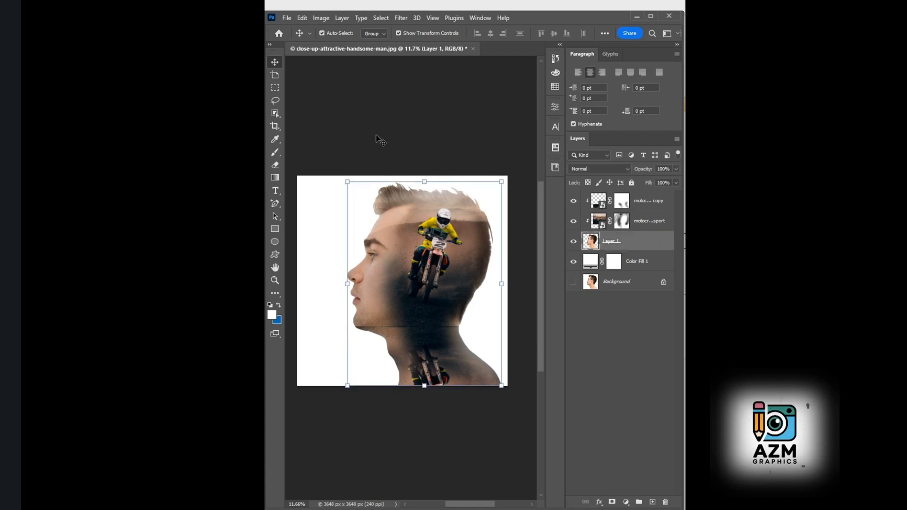
pyautogui.click(395, 133)
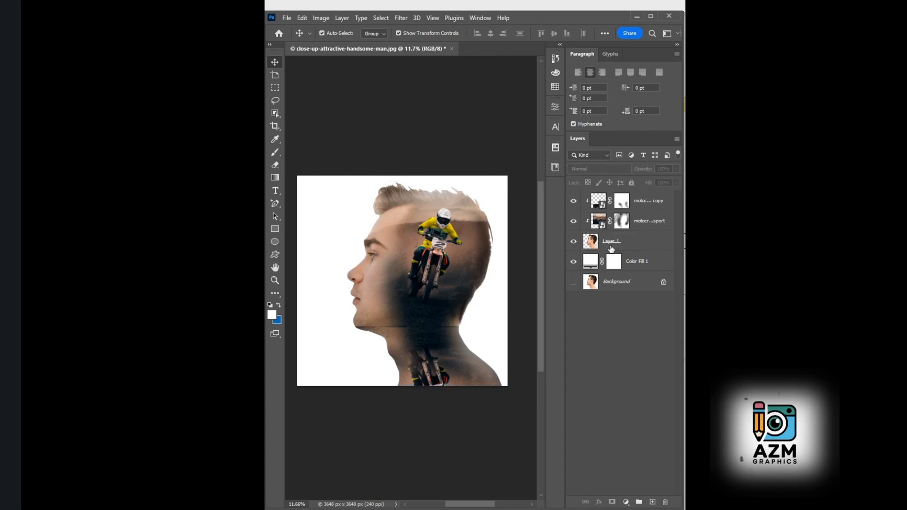
# - Recolor the Color Fill 1 background to a pale pinkish beige sampled from the light area at the top of the head
pyautogui.click(591, 270)
pyautogui.doubleClick(591, 270)
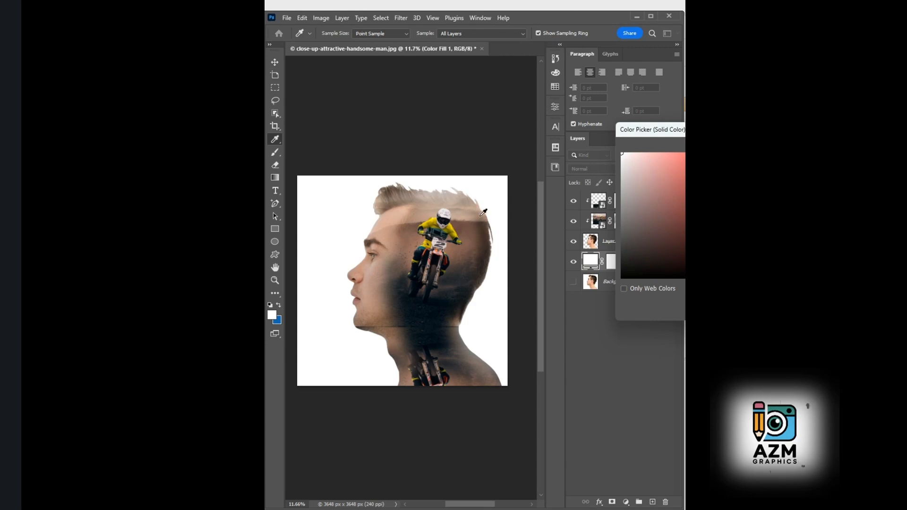
pyautogui.click(481, 216)
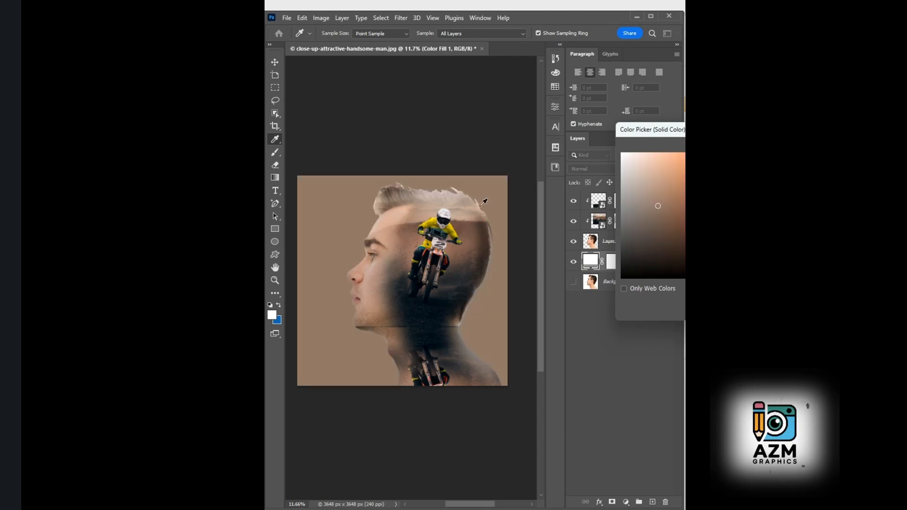
pyautogui.moveTo(488, 213); pyautogui.dragTo(459, 186)
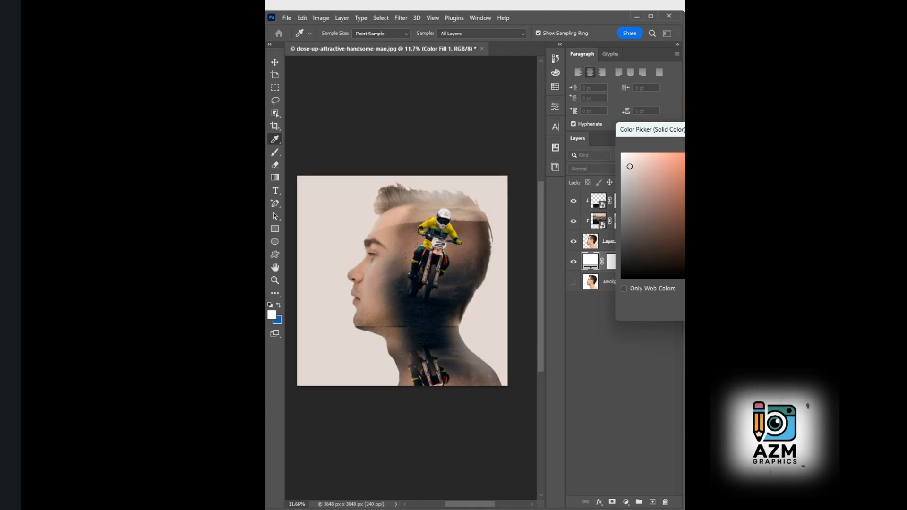
pyautogui.press('Return')
pyautogui.scroll(2, 449, 199)
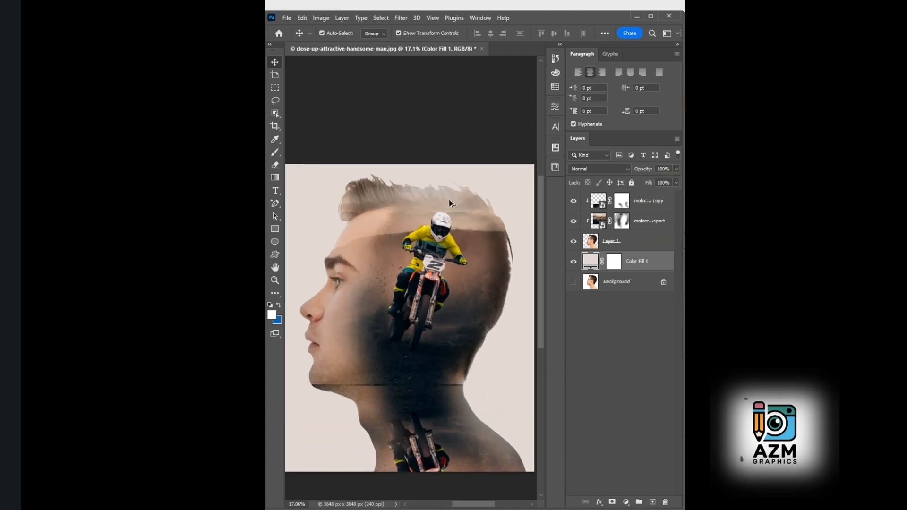
pyautogui.scroll(-2, 448, 200)
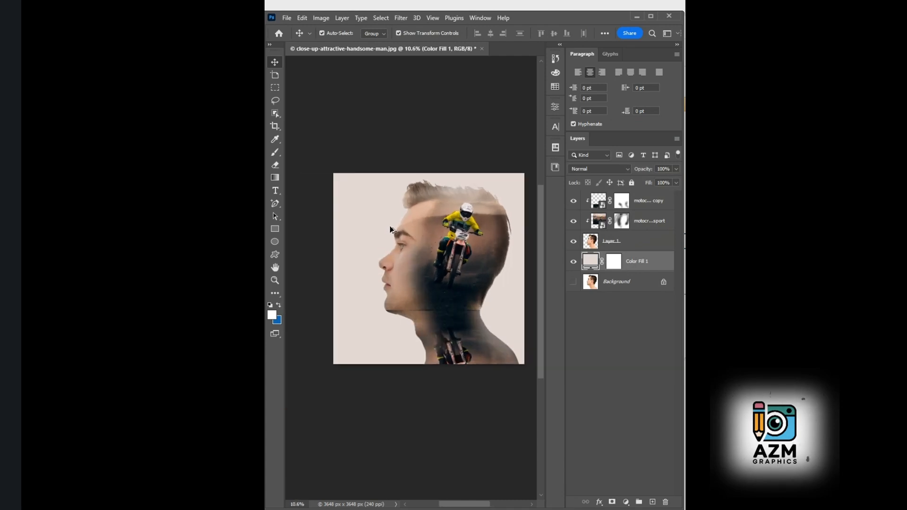
pyautogui.scroll(3, 499, 216)
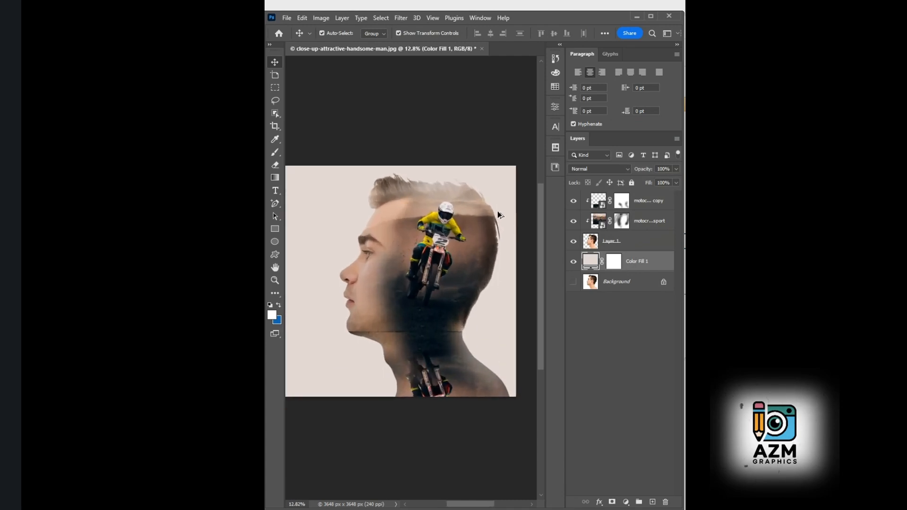
pyautogui.scroll(-5, 499, 216)
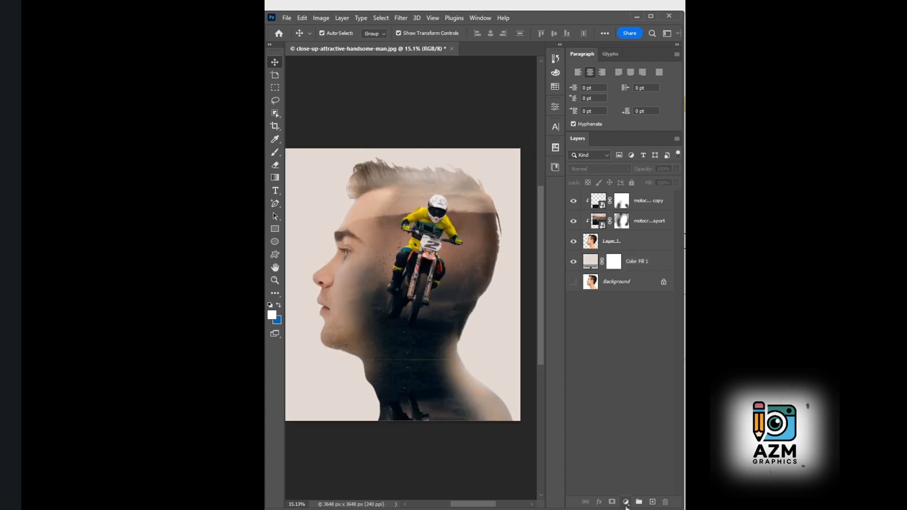
# - Add a Gradient Map adjustment layer above all layers and apply the Black, White preset from the Basics group
pyautogui.click(627, 503)
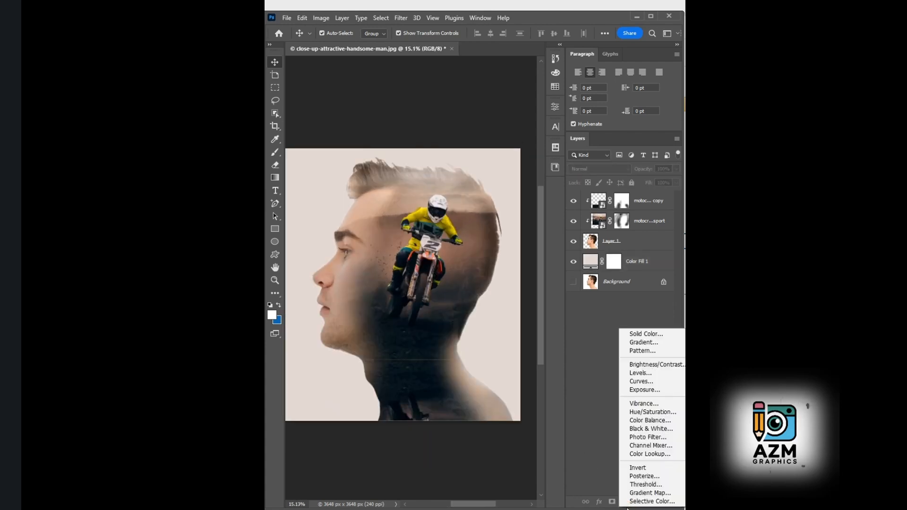
pyautogui.click(655, 495)
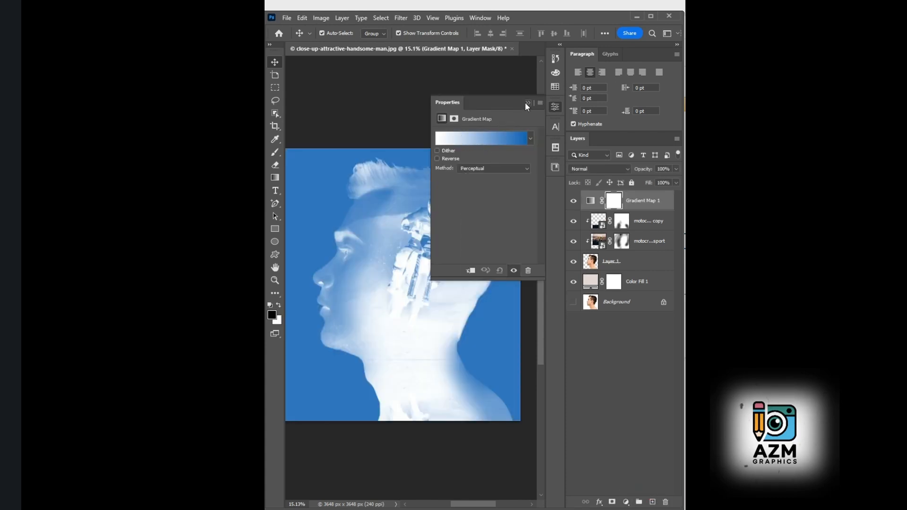
pyautogui.click(484, 137)
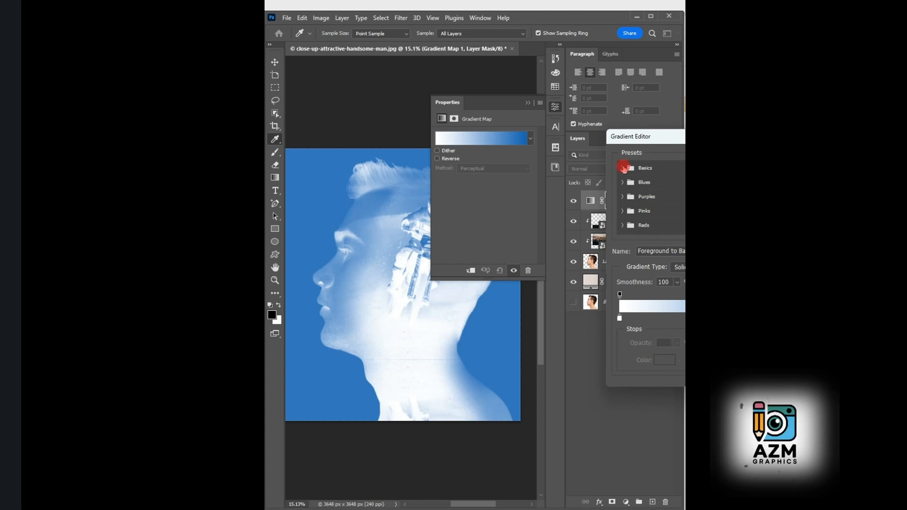
pyautogui.click(644, 170)
pyautogui.click(660, 188)
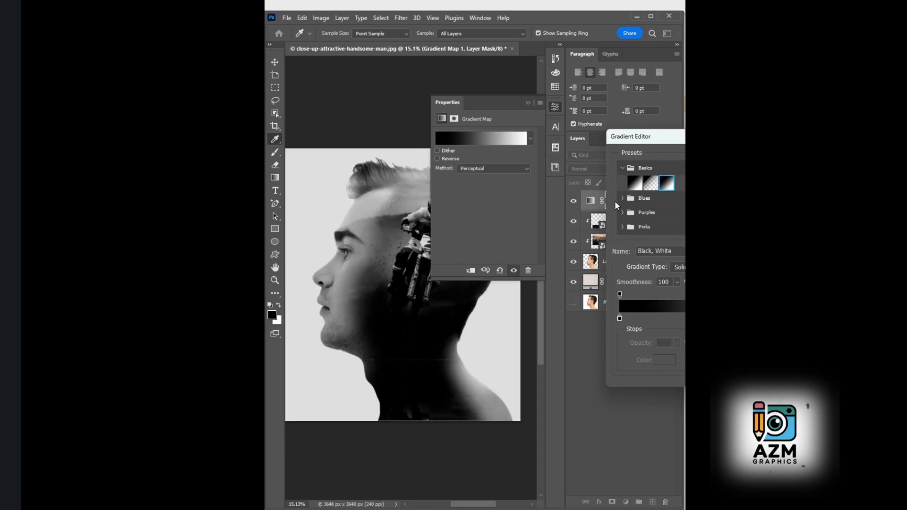
# - Try the Blue_01 preset on the gradient map, browse the other preset groups, and restore the Black, White preset
pyautogui.click(622, 197)
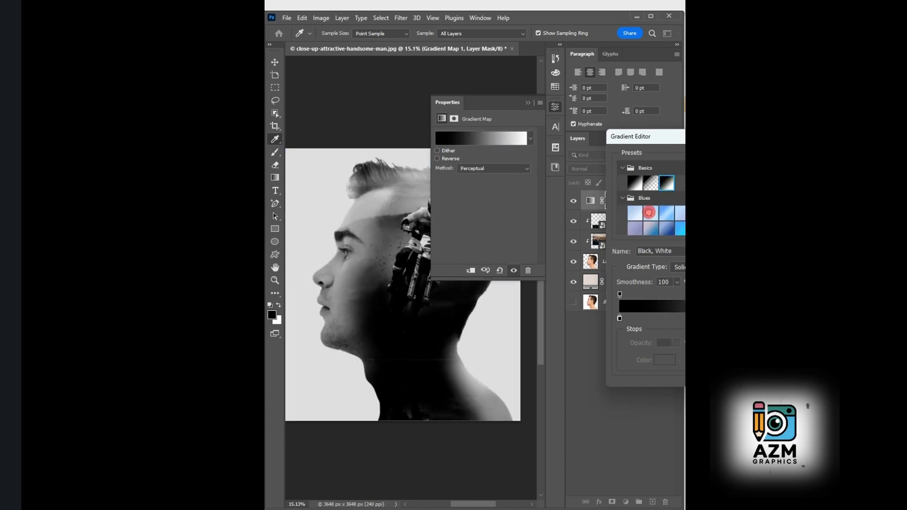
pyautogui.click(650, 213)
pyautogui.click(635, 218)
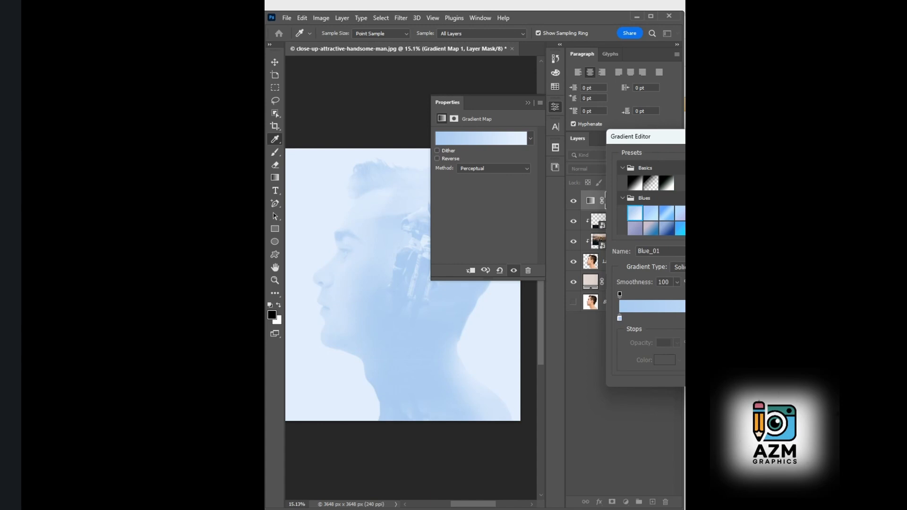
pyautogui.scroll(-5, 642, 221)
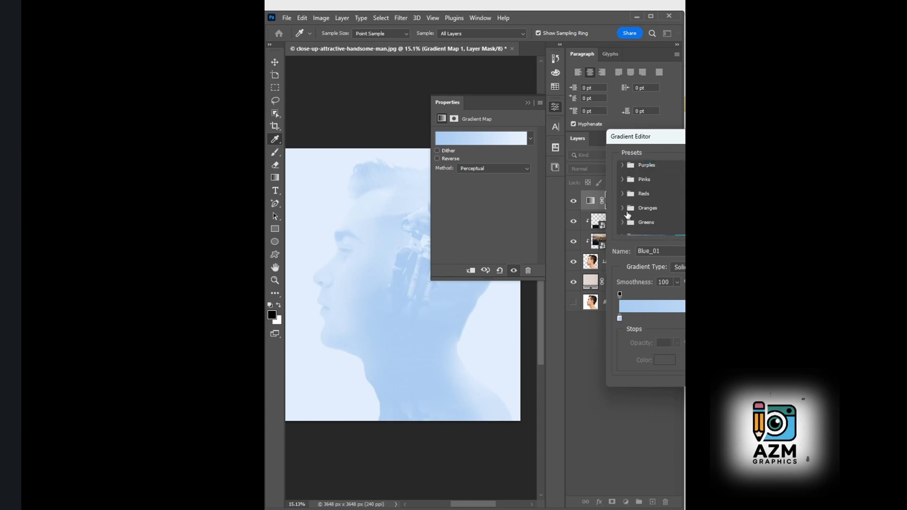
pyautogui.scroll(-2, 642, 221)
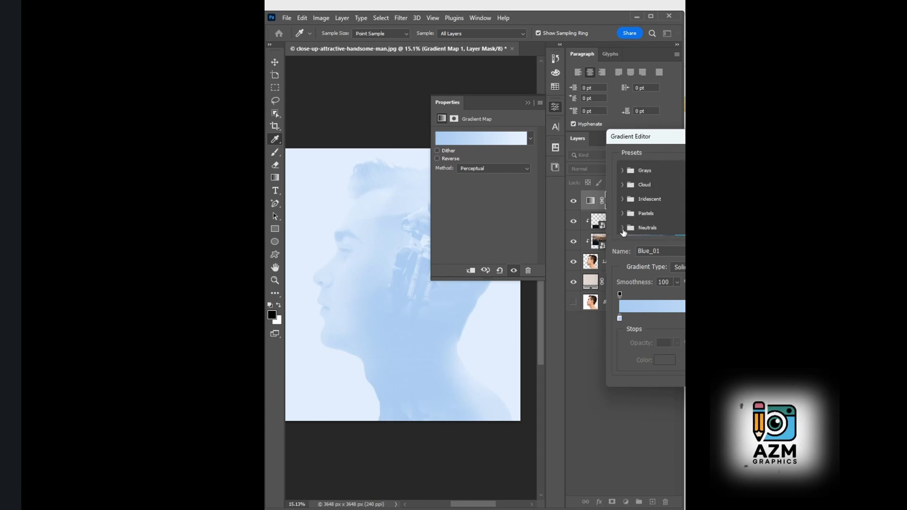
pyautogui.scroll(7, 646, 223)
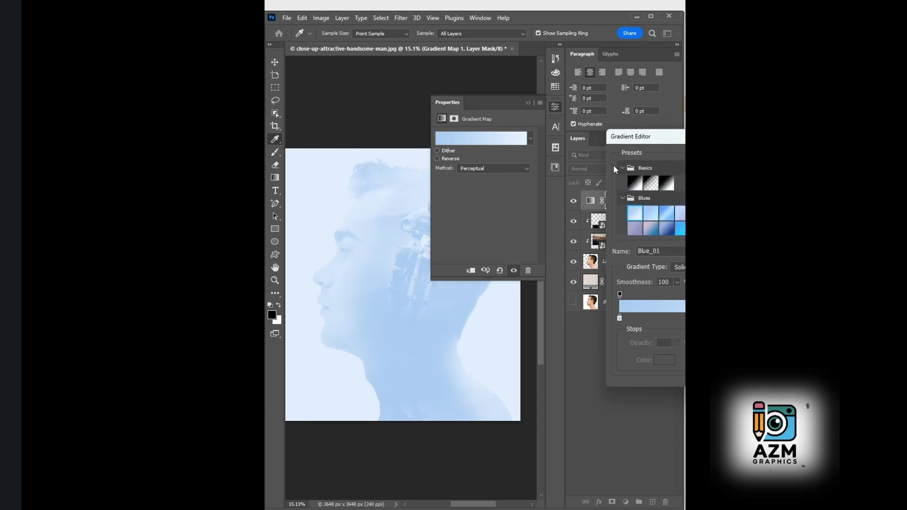
pyautogui.click(622, 168)
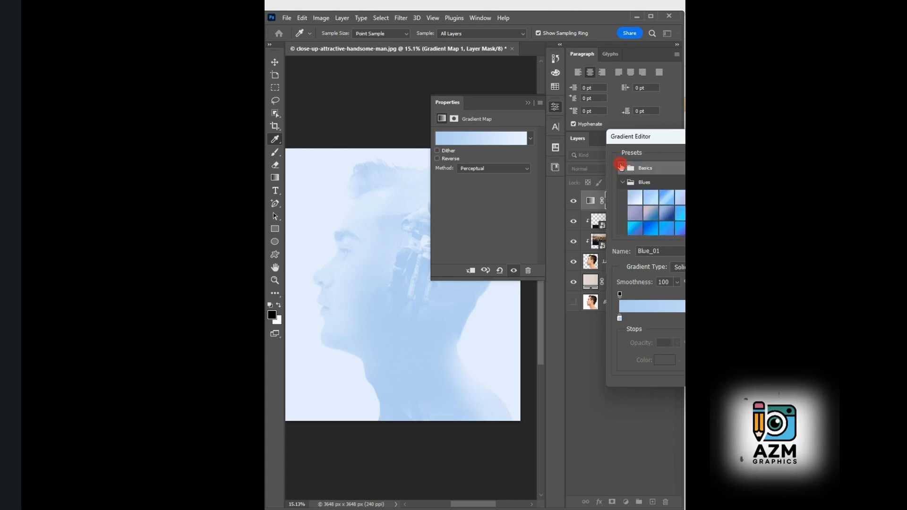
pyautogui.click(622, 168)
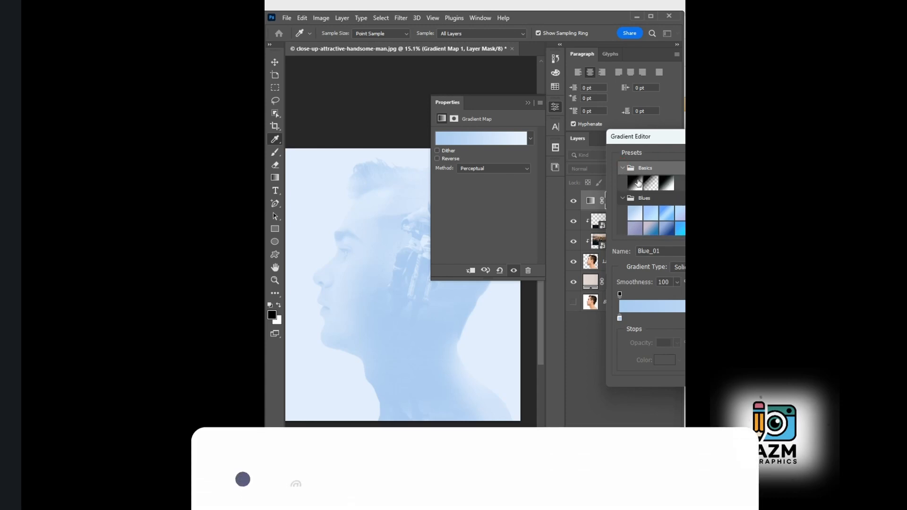
pyautogui.click(666, 187)
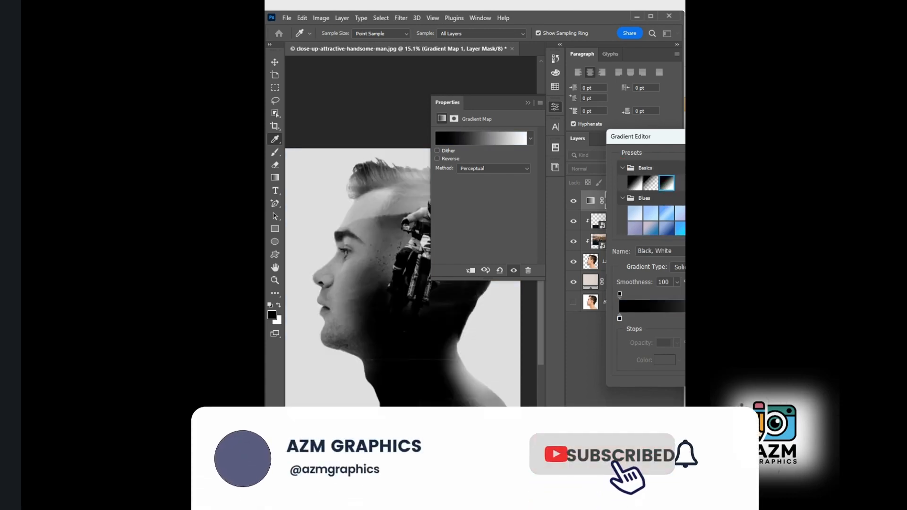
# - Recolor the gradient map's black stop at location 0% to a very dark olive brown
pyautogui.click(620, 319)
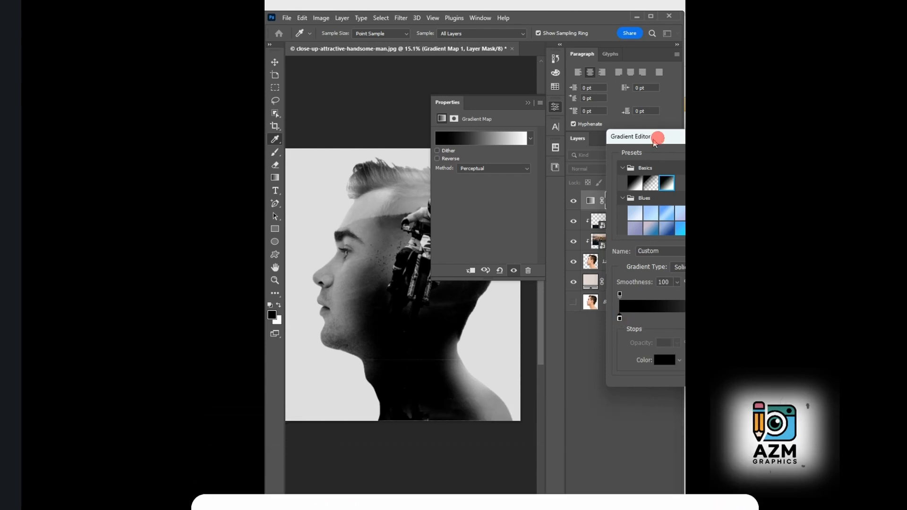
pyautogui.moveTo(658, 136); pyautogui.dragTo(498, 42)
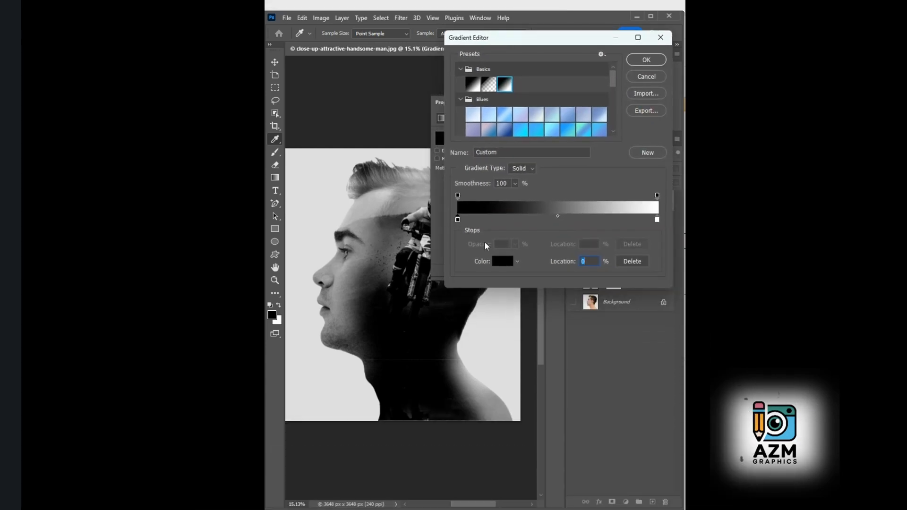
pyautogui.click(503, 261)
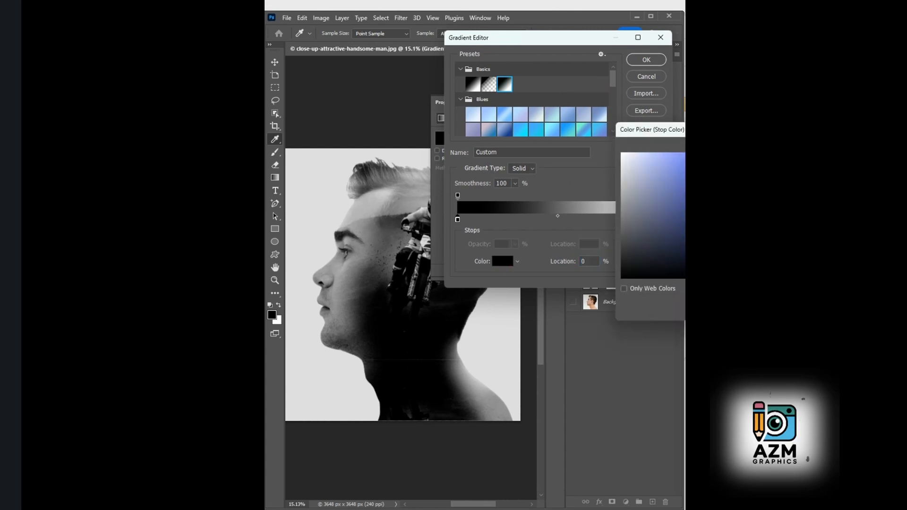
pyautogui.moveTo(757, 198); pyautogui.dragTo(757, 260)
pyautogui.moveTo(657, 166)
pyautogui.mouseDown()
pyautogui.moveTo(635, 154)
pyautogui.moveTo(740, 155)
pyautogui.moveTo(747, 244)
pyautogui.mouseUp()
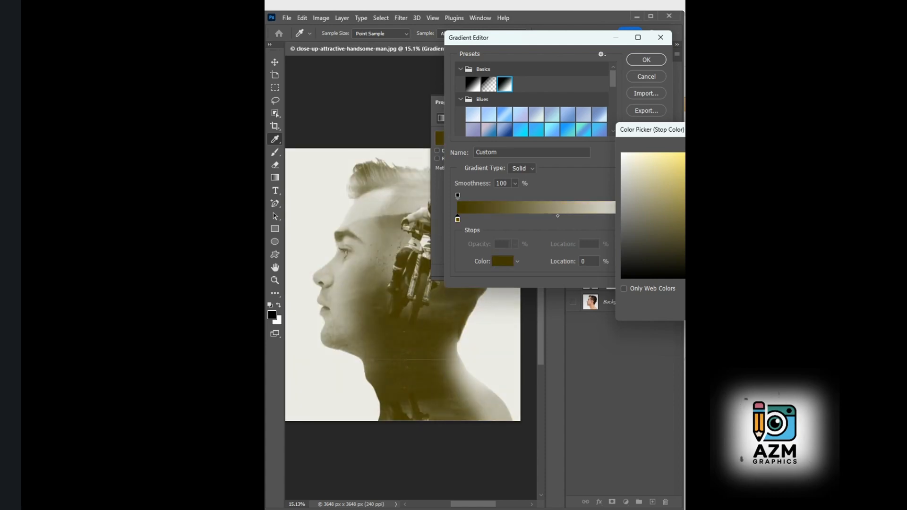
pyautogui.moveTo(742, 459); pyautogui.dragTo(731, 409)
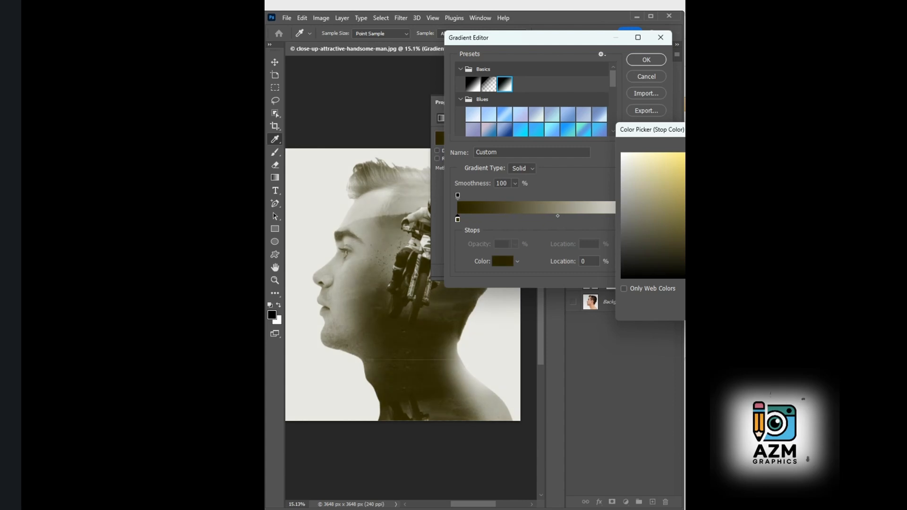
pyautogui.moveTo(758, 262); pyautogui.dragTo(758, 264)
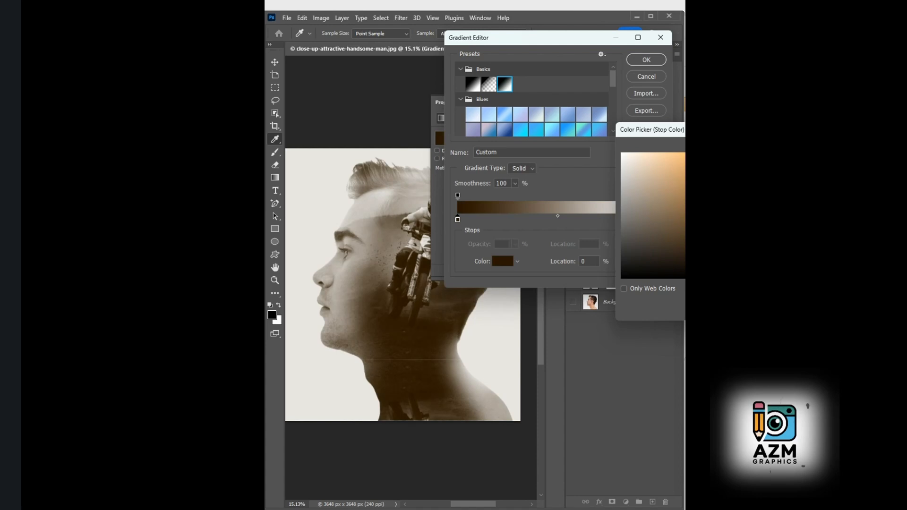
pyautogui.moveTo(758, 267)
pyautogui.mouseDown()
pyautogui.moveTo(747, 226)
pyautogui.moveTo(758, 263)
pyautogui.moveTo(747, 261)
pyautogui.mouseUp()
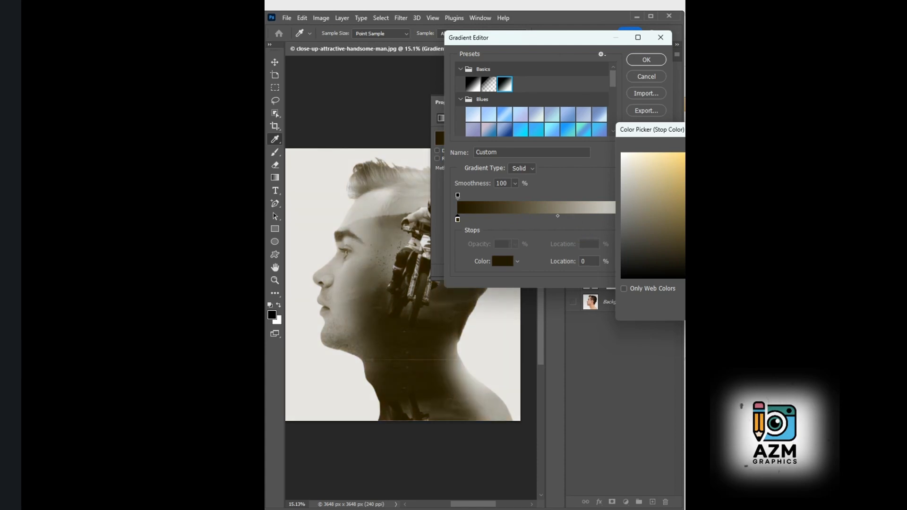
pyautogui.press('Return')
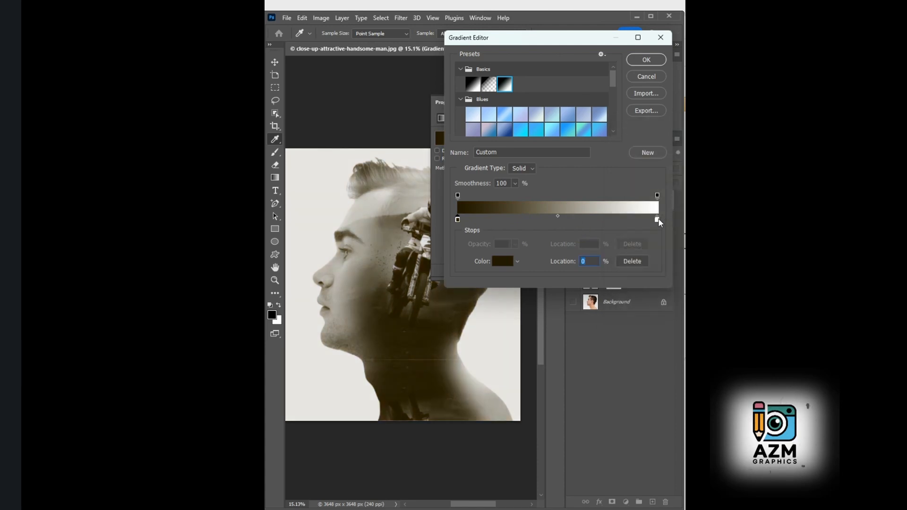
# - Recolor the gradient's white stop at location 100% to a pale cream, apply the gradient, and hide the adjustment's properties
pyautogui.click(657, 220)
pyautogui.click(503, 262)
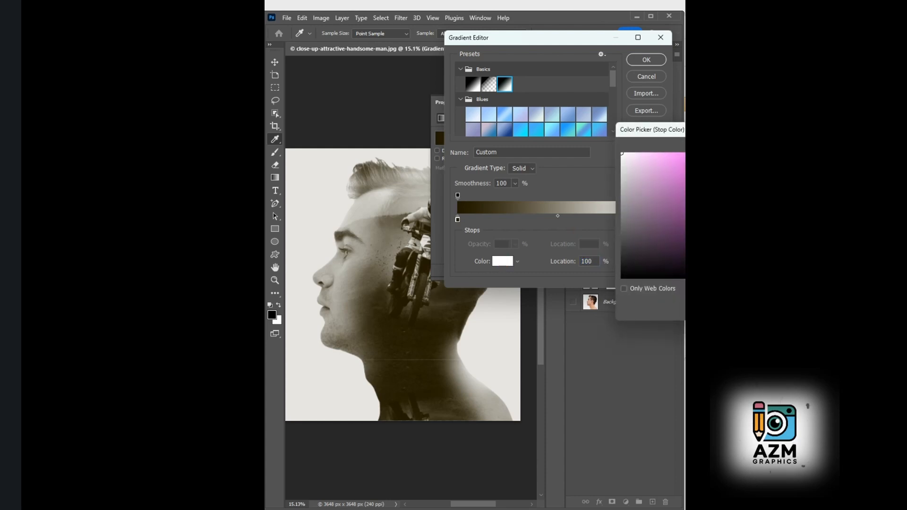
pyautogui.click(758, 264)
pyautogui.moveTo(743, 155); pyautogui.dragTo(638, 157)
pyautogui.click(658, 118)
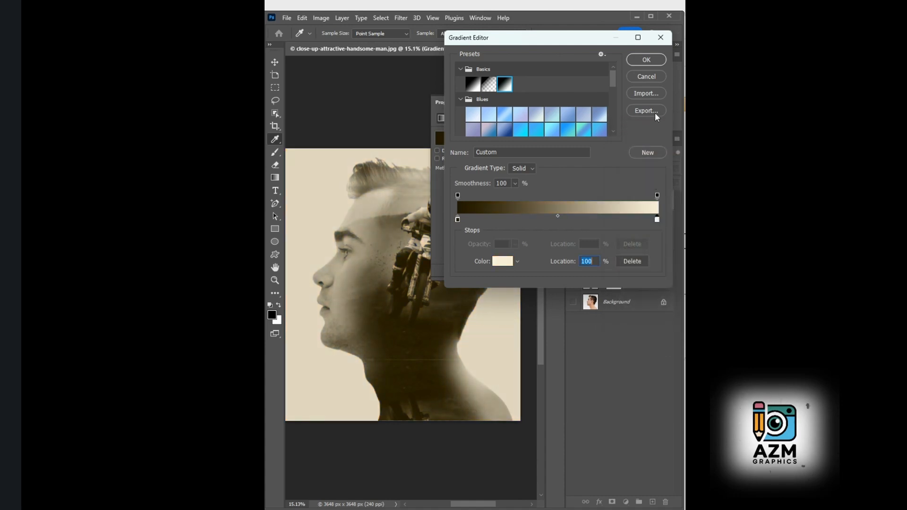
pyautogui.click(647, 59)
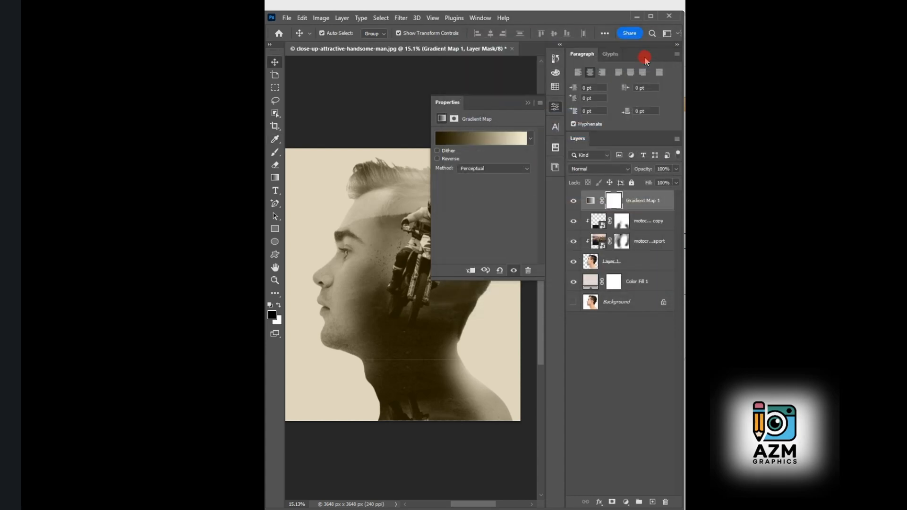
pyautogui.click(627, 377)
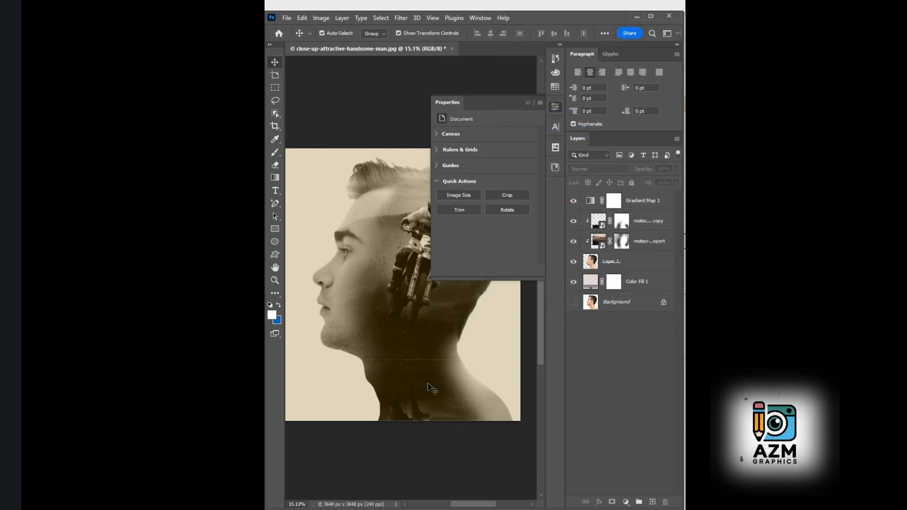
pyautogui.click(527, 102)
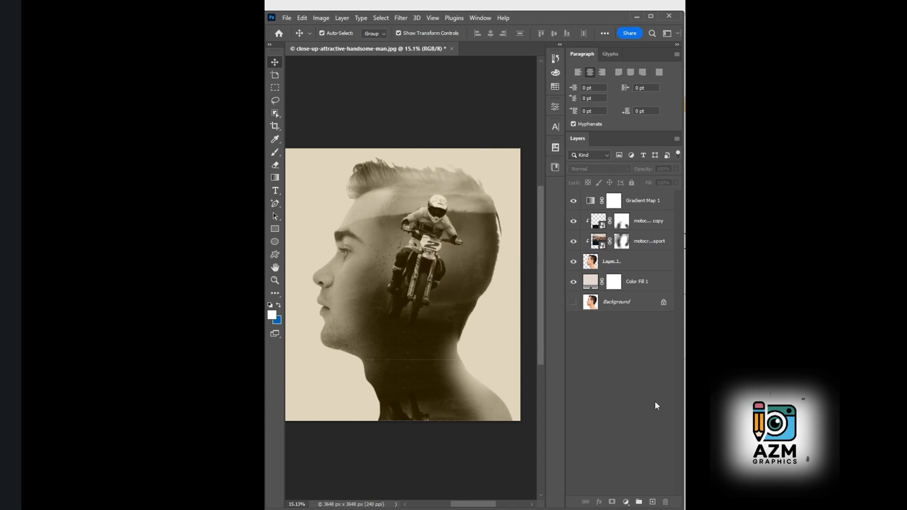
# - Try clipping the Gradient Map 1 layer to the layer below, and release the clipping again
pyautogui.click(635, 401)
pyautogui.keyDown('alt'); pyautogui.click(648, 207); pyautogui.keyUp('alt')
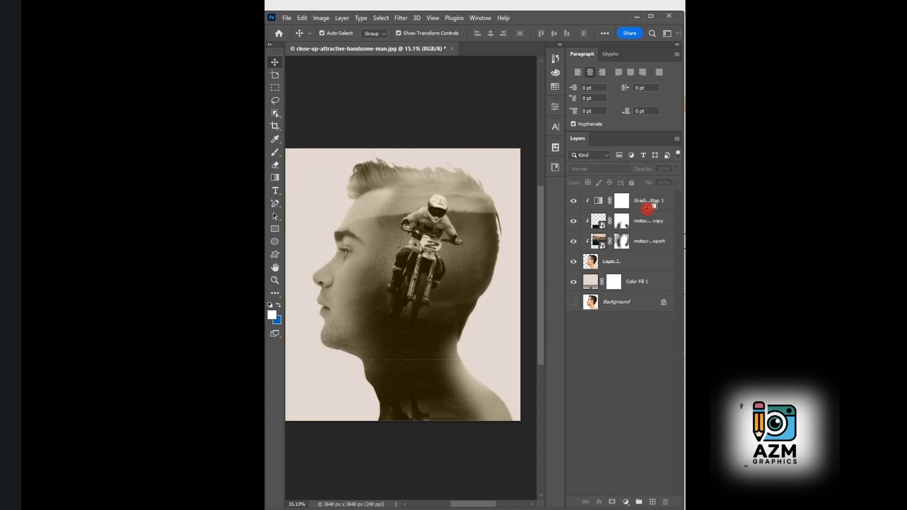
pyautogui.hotkey('ctrl', 'alt', 'g')
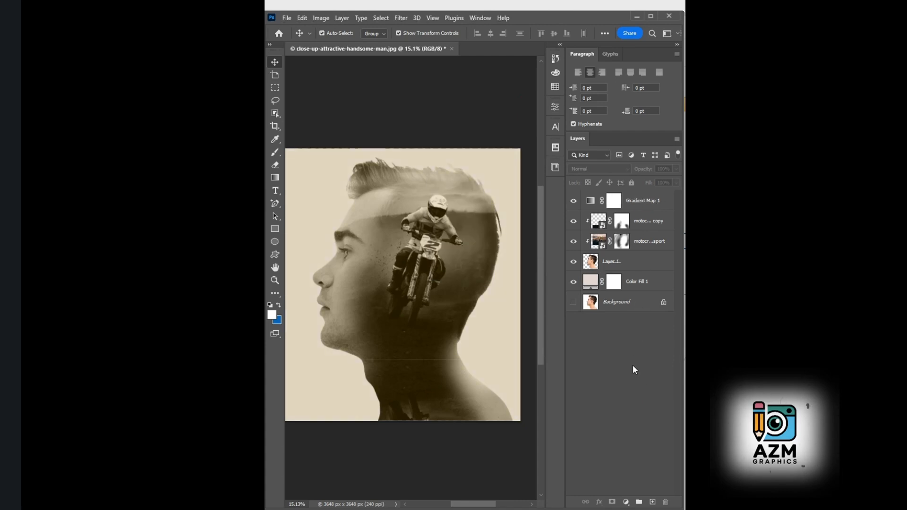
pyautogui.click(634, 367)
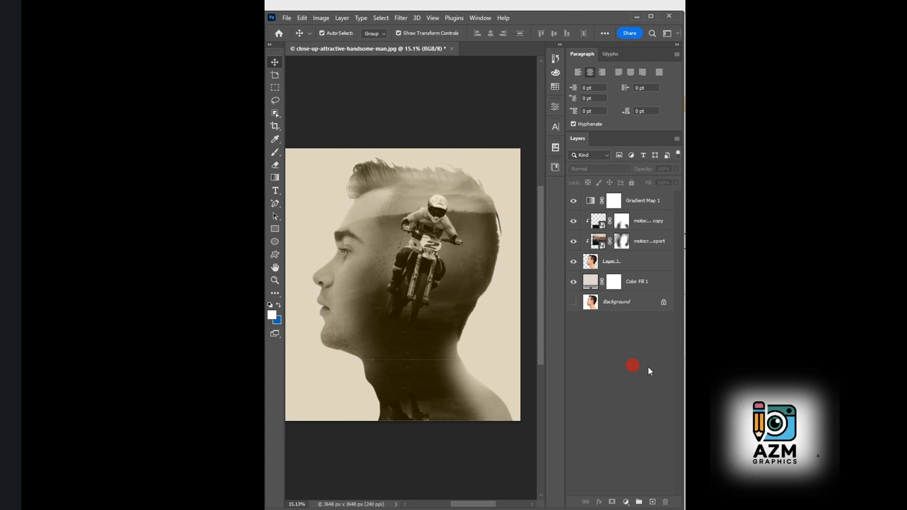
# - Add a Levels adjustment layer above Gradient Map 1 with input black at 23 and white at 221, and finish with no layer selected
pyautogui.click(627, 502)
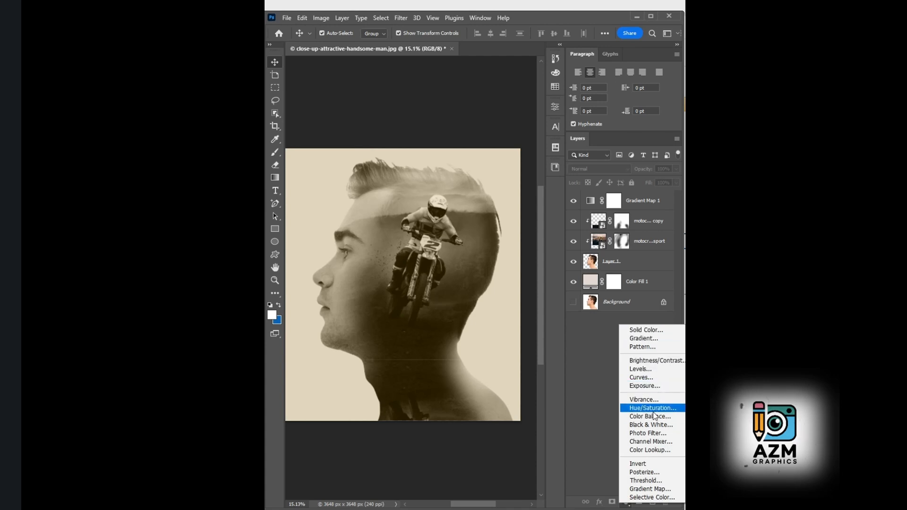
pyautogui.click(661, 375)
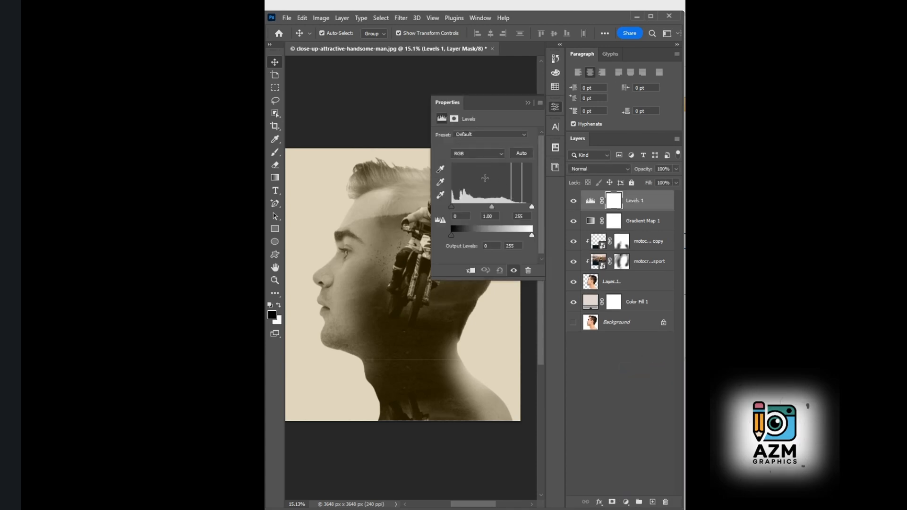
pyautogui.moveTo(449, 208); pyautogui.dragTo(458, 213)
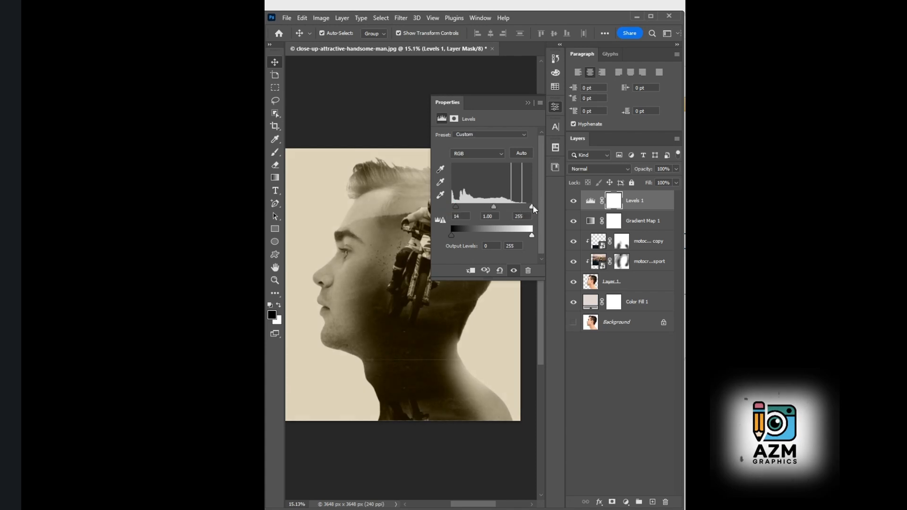
pyautogui.moveTo(532, 207); pyautogui.dragTo(459, 213)
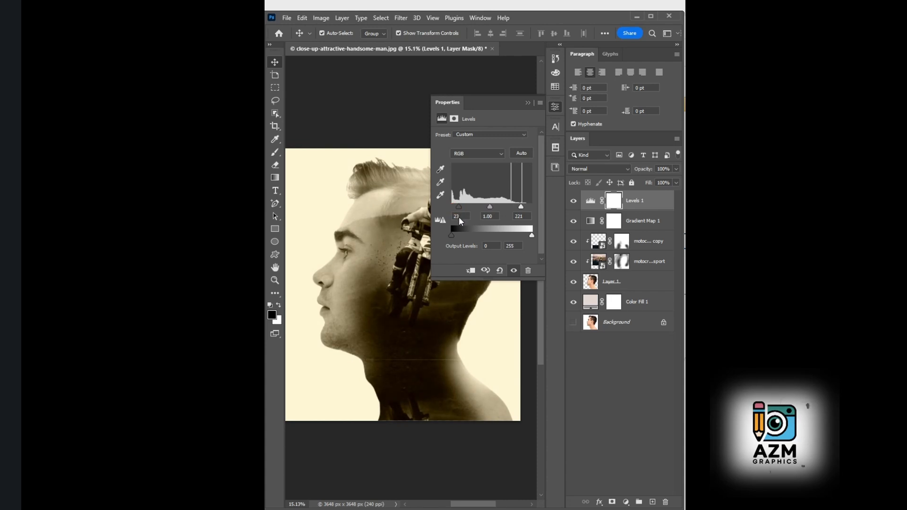
pyautogui.click(528, 102)
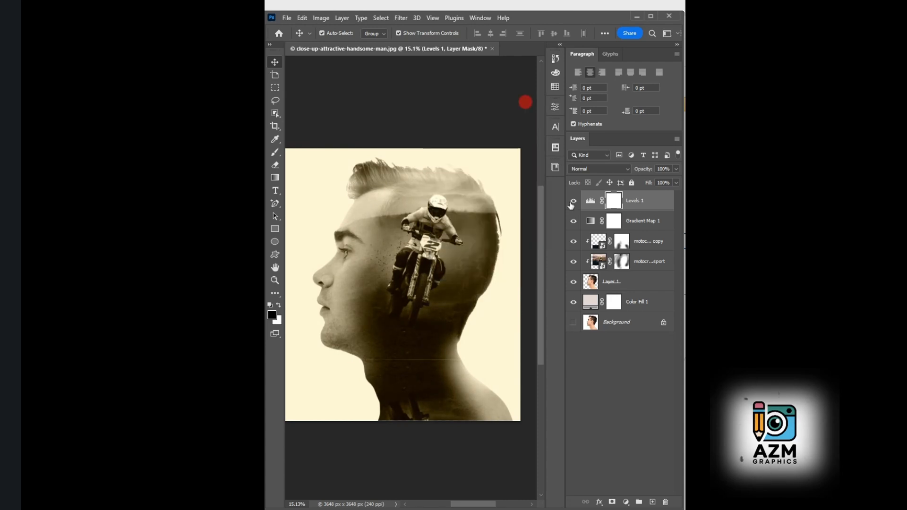
pyautogui.click(606, 431)
pyautogui.scroll(-3, 308, 257)
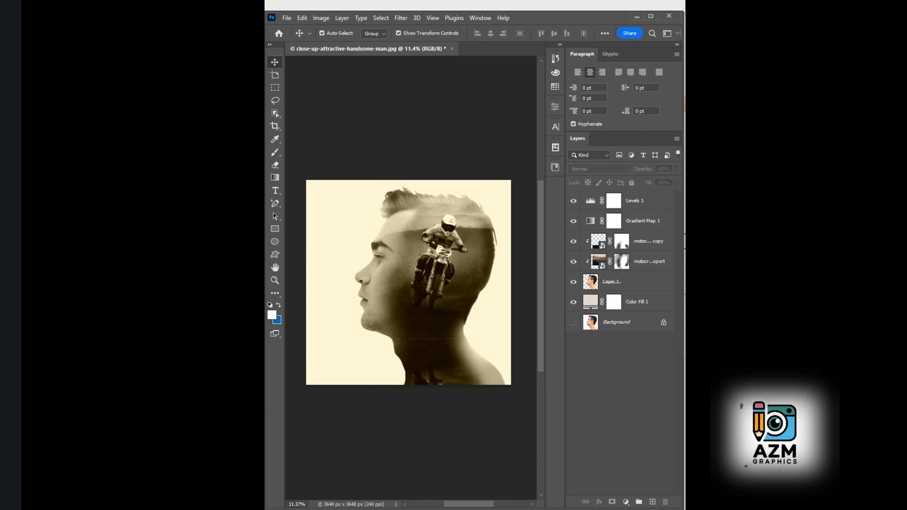
pyautogui.click(677, 44)
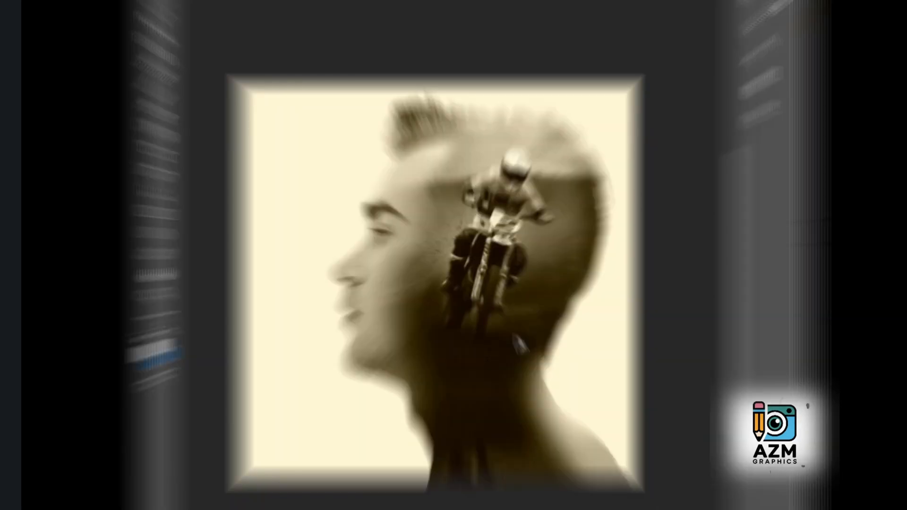